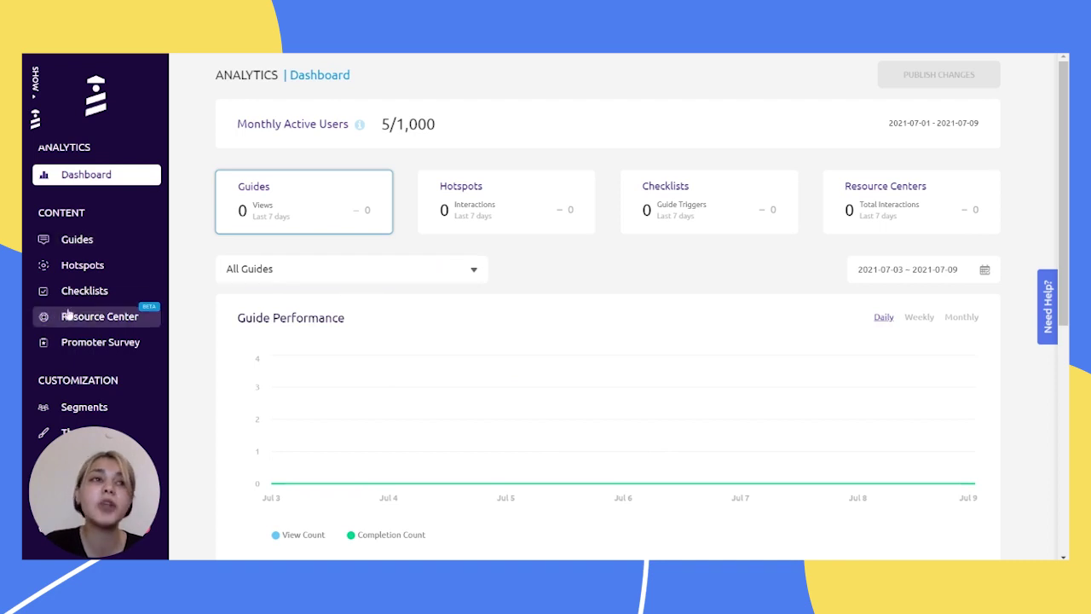
Start a new resource center titled 'Hey all 👋' with the subtitle 'Need help?'
{"action": "left_click", "coordinate": [90, 317]}
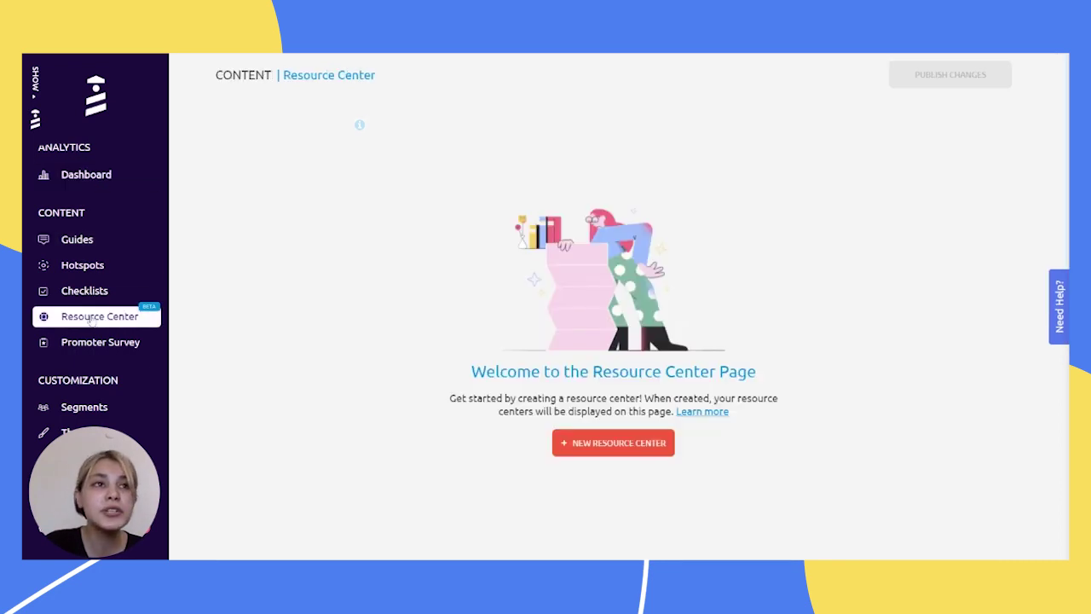
{"action": "left_click", "coordinate": [604, 445]}
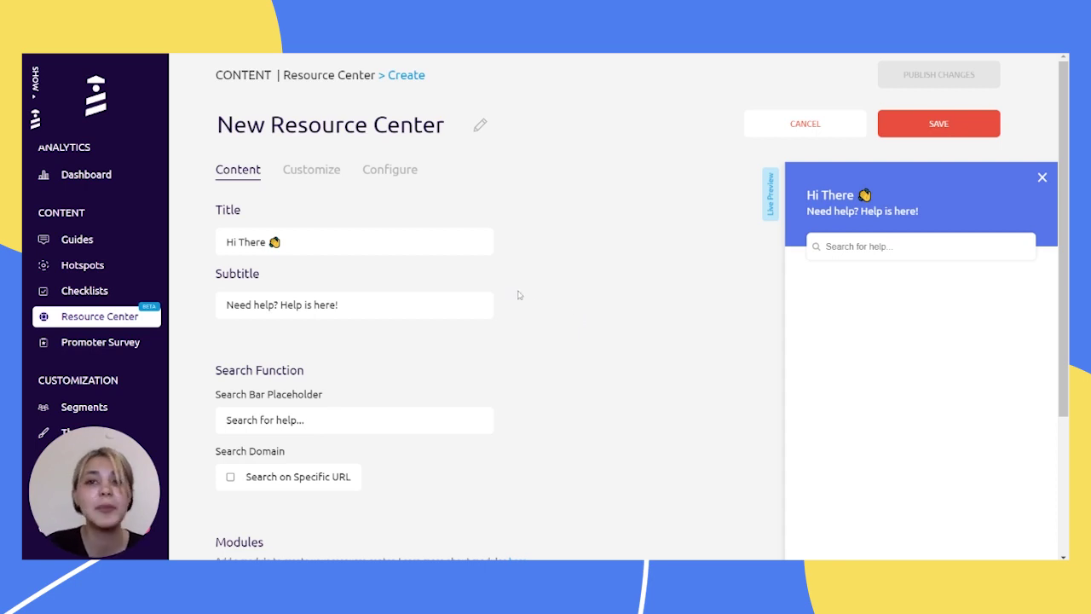
{"action": "left_click", "coordinate": [266, 242]}
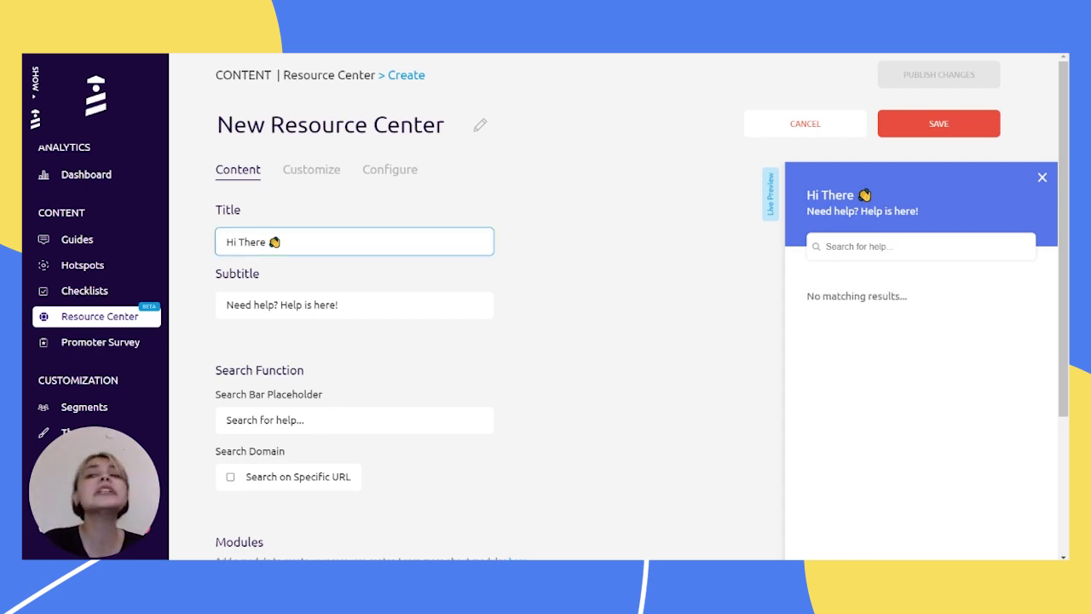
{"action": "key", "text": "BackSpace"}
{"action": "key", "text": "BackSpace"}
{"action": "key", "text": "BackSpace"}
{"action": "key", "text": "BackSpace"}
{"action": "key", "text": "BackSpace"}
{"action": "key", "text": "BackSpace"}
{"action": "key", "text": "BackSpace"}
{"action": "type", "text": "ey"}
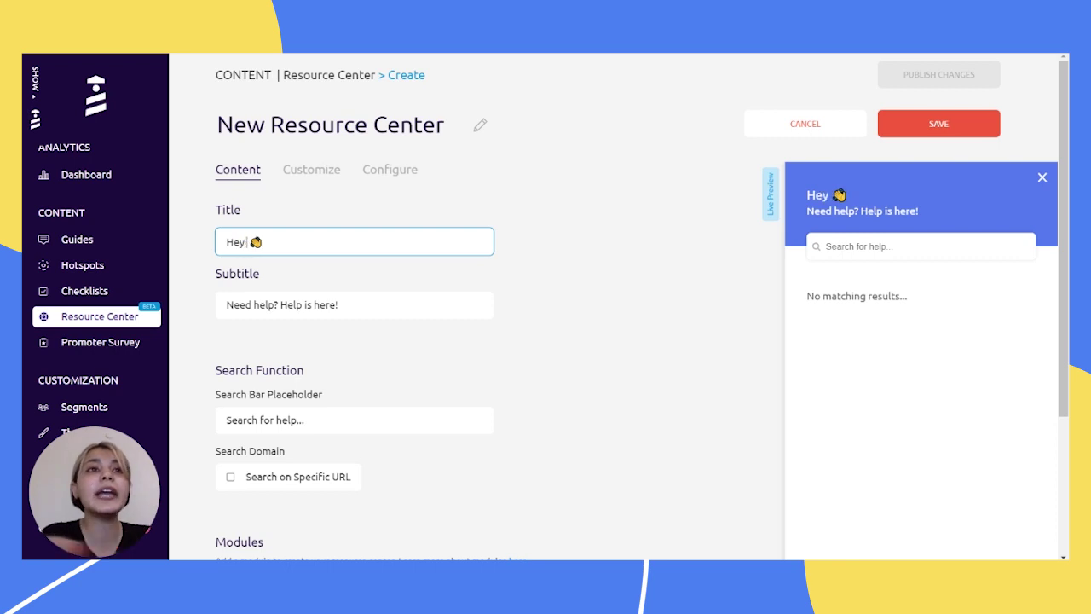
{"action": "type", "text": " all"}
{"action": "left_click", "coordinate": [300, 315]}
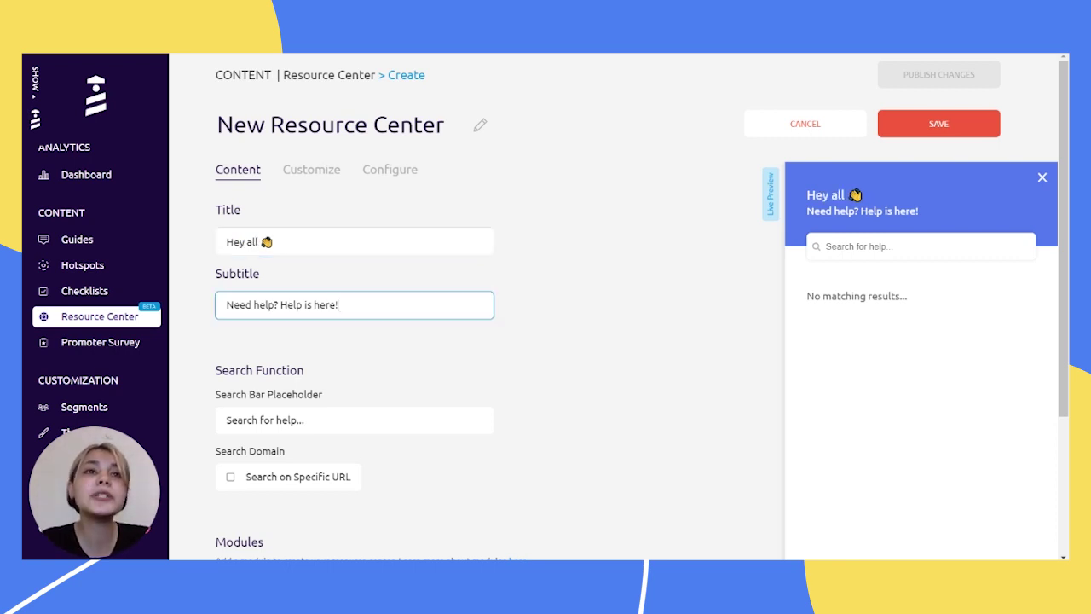
{"action": "key", "text": "BackSpace"}
{"action": "key", "text": "BackSpace"}
{"action": "key", "text": "BackSpace"}
{"action": "key", "text": "BackSpace"}
{"action": "key", "text": "BackSpace"}
{"action": "key", "text": "BackSpace"}
{"action": "key", "text": "BackSpace"}
{"action": "key", "text": "BackSpace"}
{"action": "key", "text": "BackSpace"}
{"action": "key", "text": "BackSpace"}
{"action": "key", "text": "BackSpace"}
{"action": "key", "text": "BackSpace"}
{"action": "key", "text": "BackSpace"}
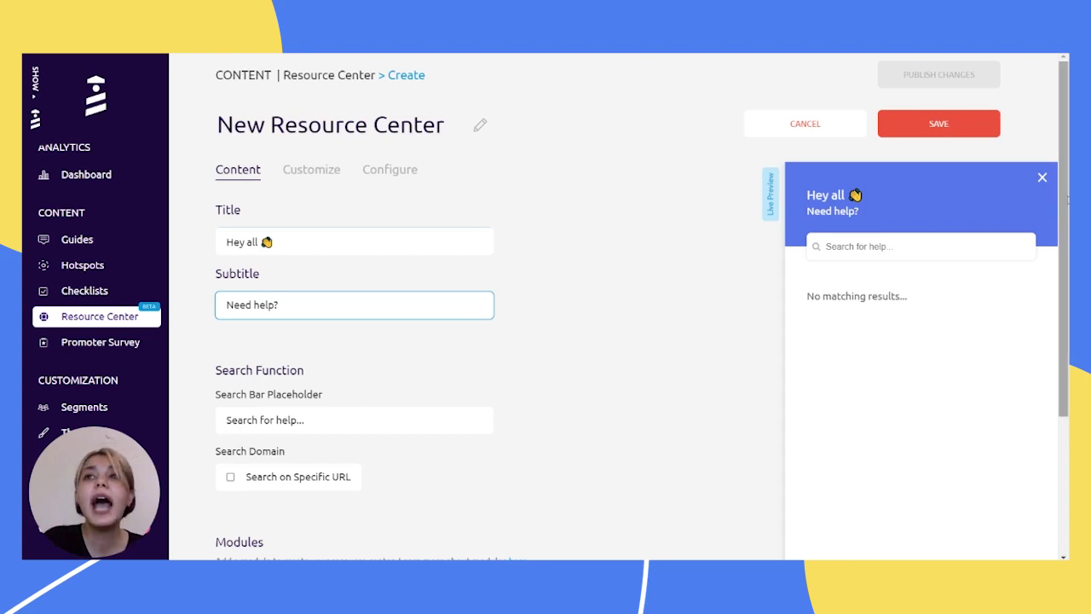
Add a Guides module with header 'welcome' and description 'finding a blog post in a sea of content'
{"action": "left_click_drag", "start_coordinate": [1063, 253], "coordinate": [1064, 391]}
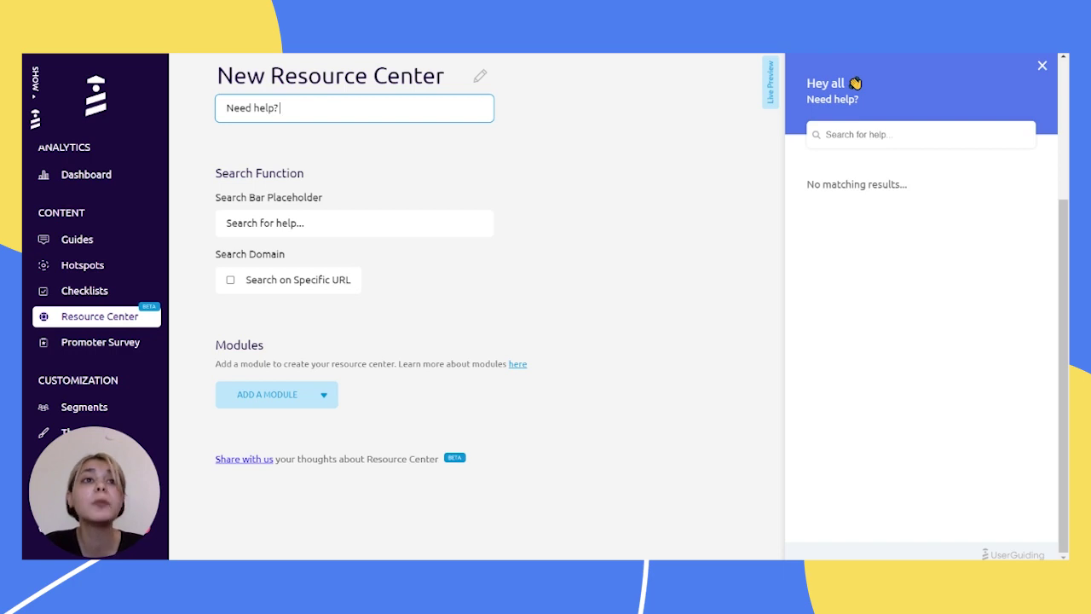
{"action": "left_click", "coordinate": [297, 394]}
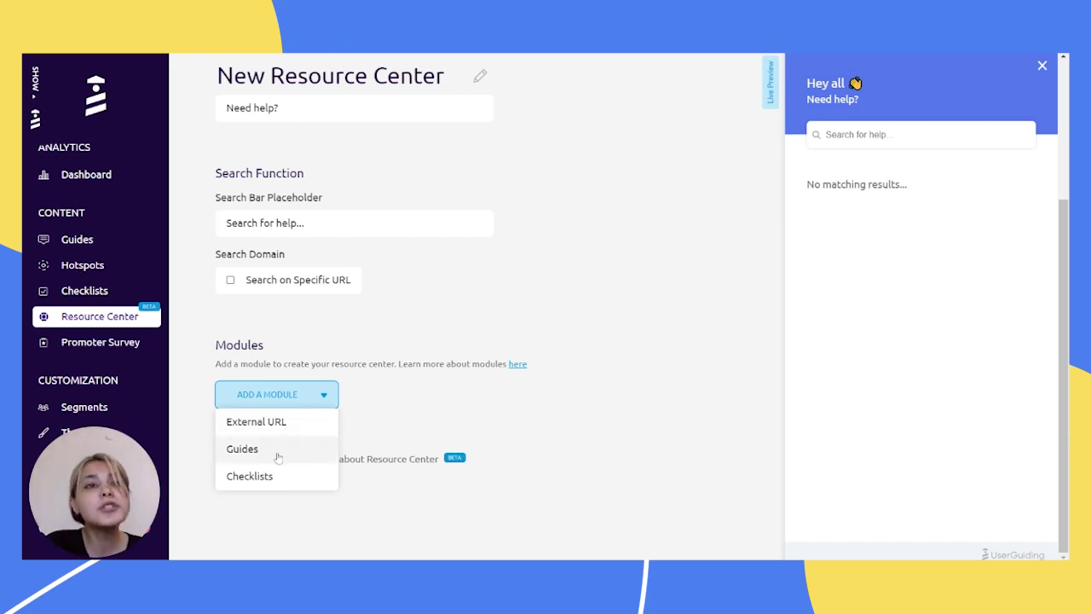
{"action": "left_click", "coordinate": [247, 449]}
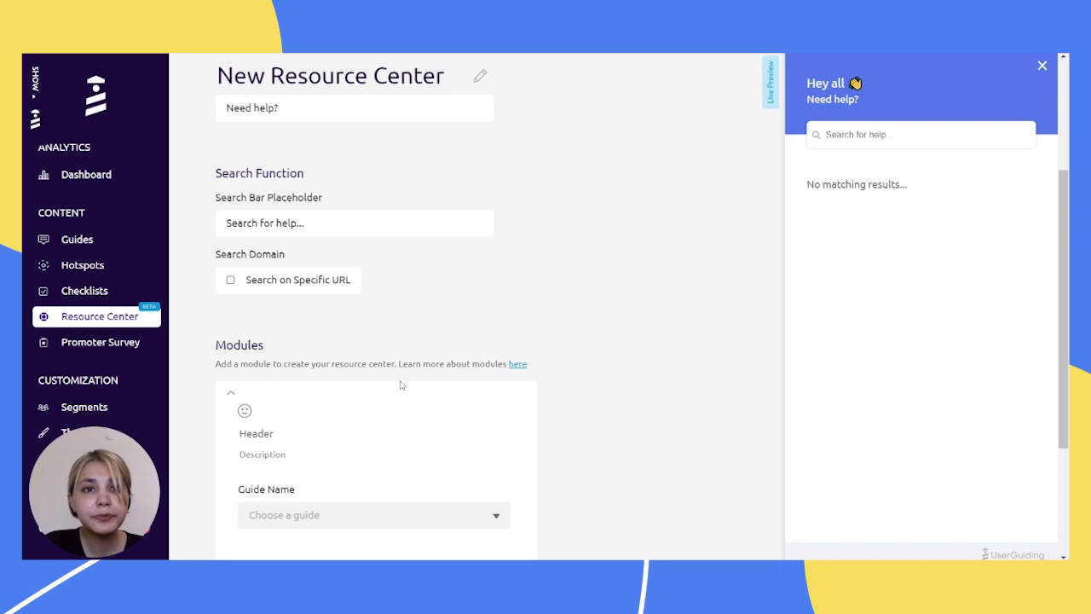
{"action": "type", "text": "welcome"}
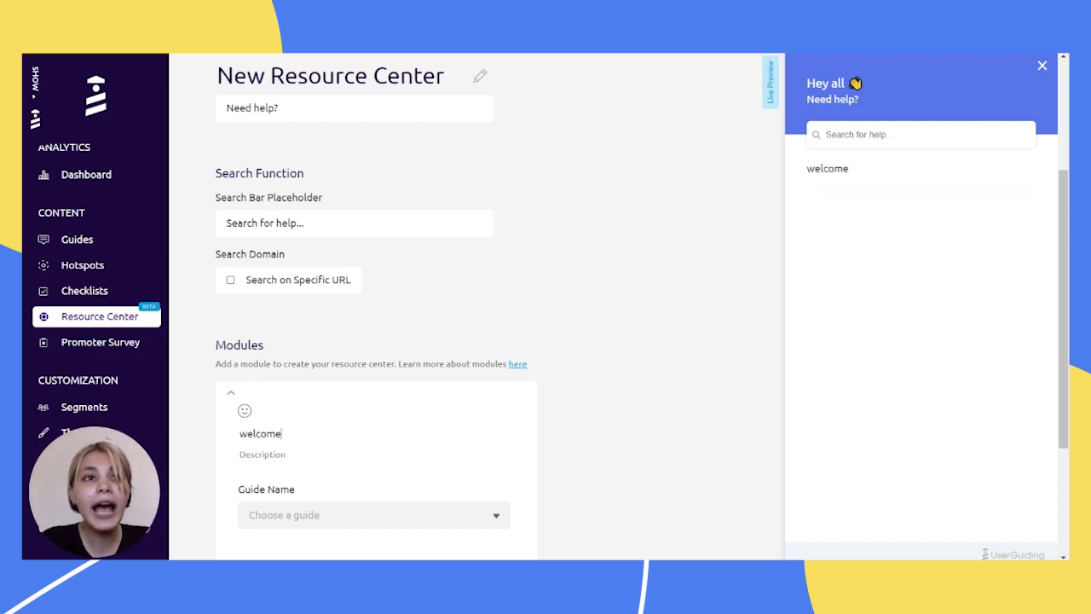
{"action": "left_click", "coordinate": [247, 454]}
{"action": "type", "text": "finding"}
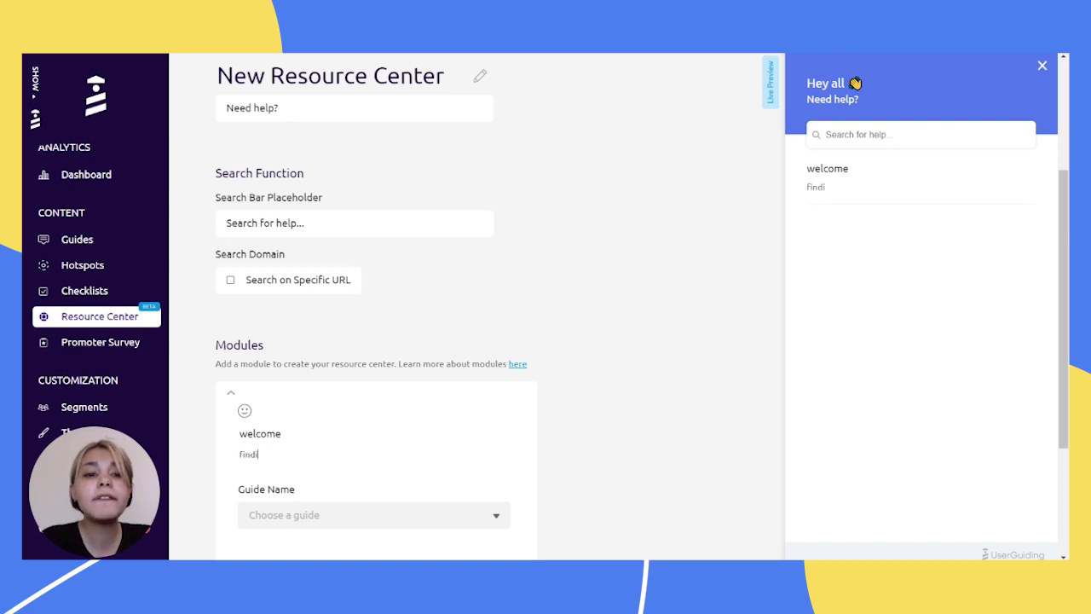
{"action": "type", "text": " a blo"}
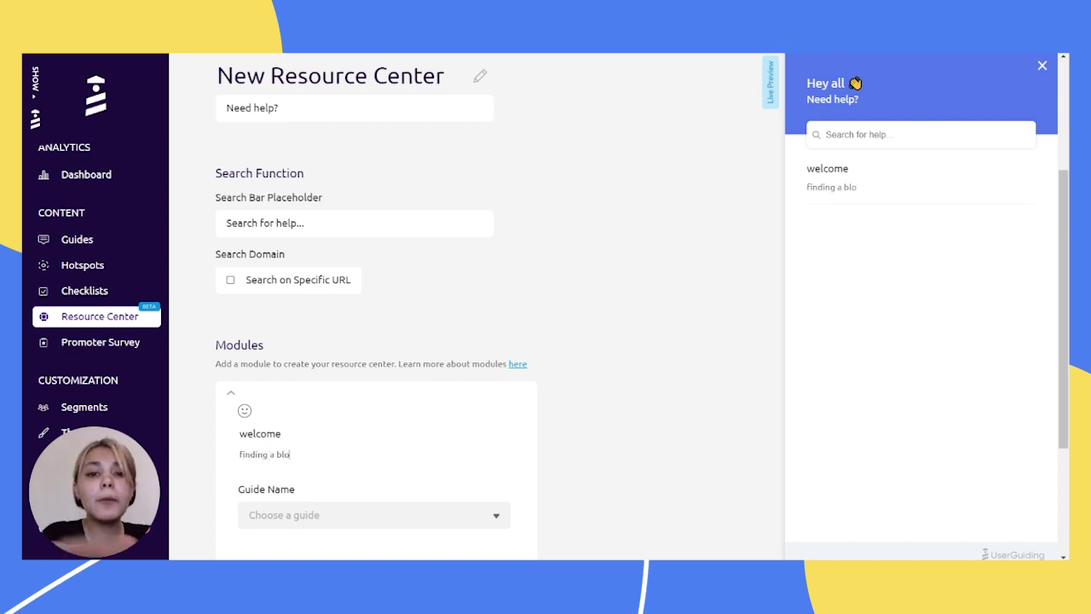
{"action": "type", "text": "g post "}
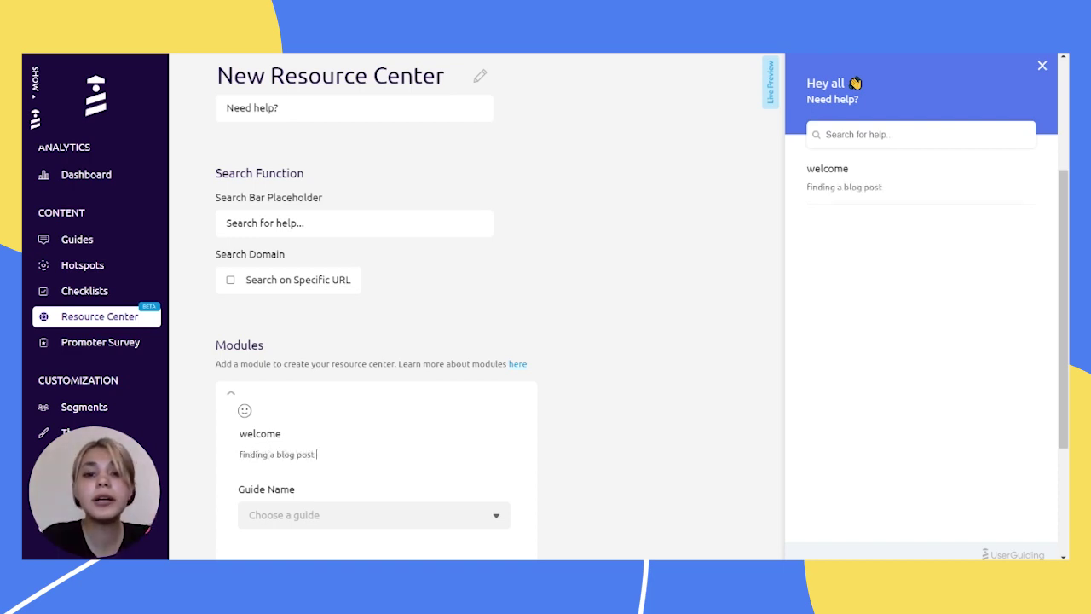
{"action": "type", "text": "in a se"}
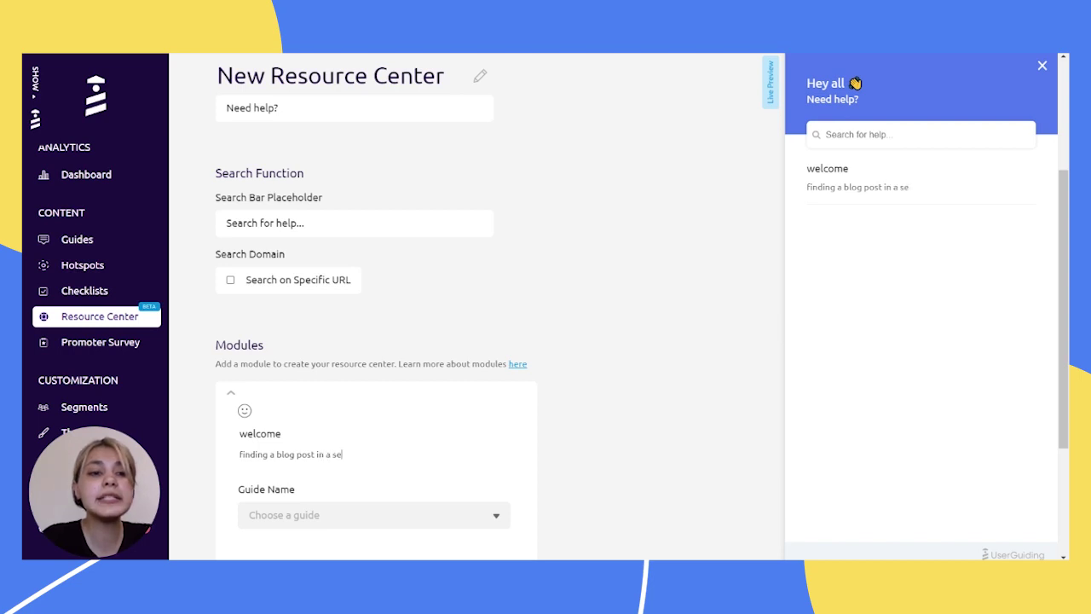
{"action": "type", "text": "a of content"}
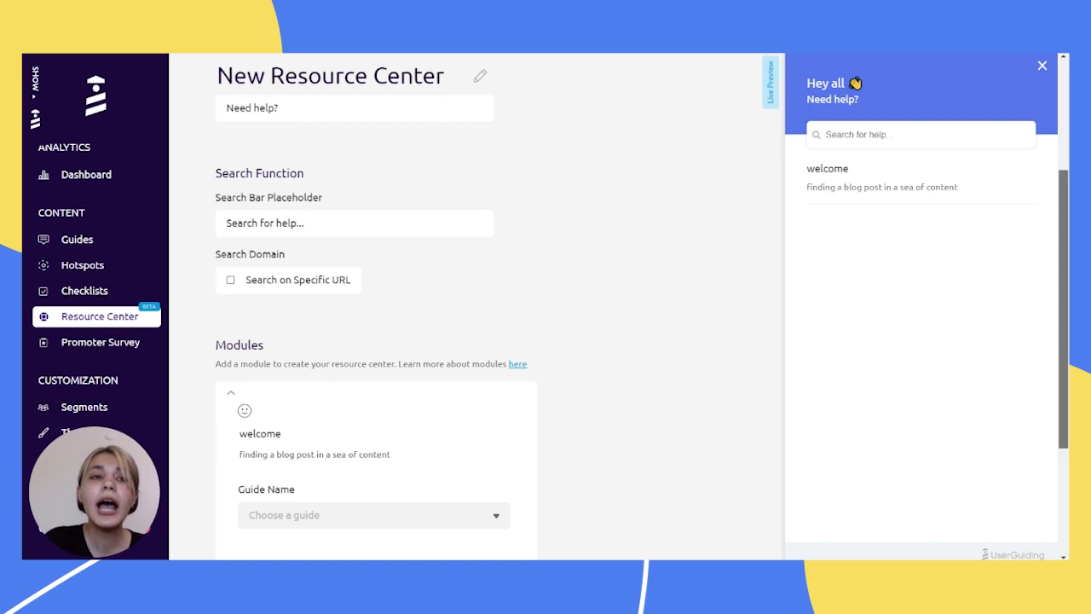
Link the module to the Welcome guide and give it a heart-eyes emoji
{"action": "scroll", "coordinate": [481, 341], "scroll_direction": "down", "scroll_amount": 2}
{"action": "left_click", "coordinate": [370, 365]}
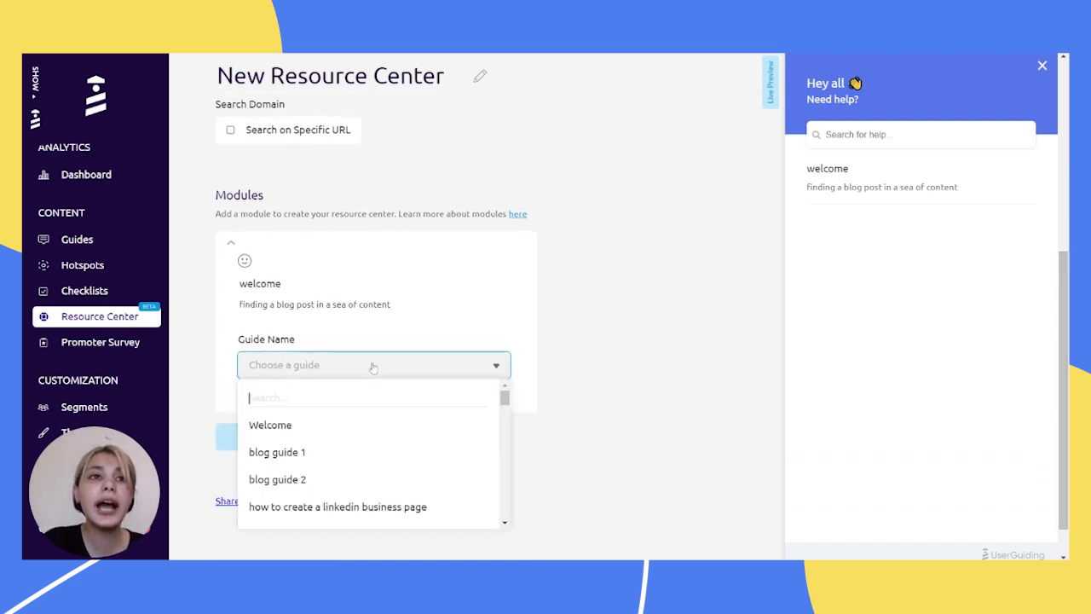
{"action": "left_click", "coordinate": [308, 426]}
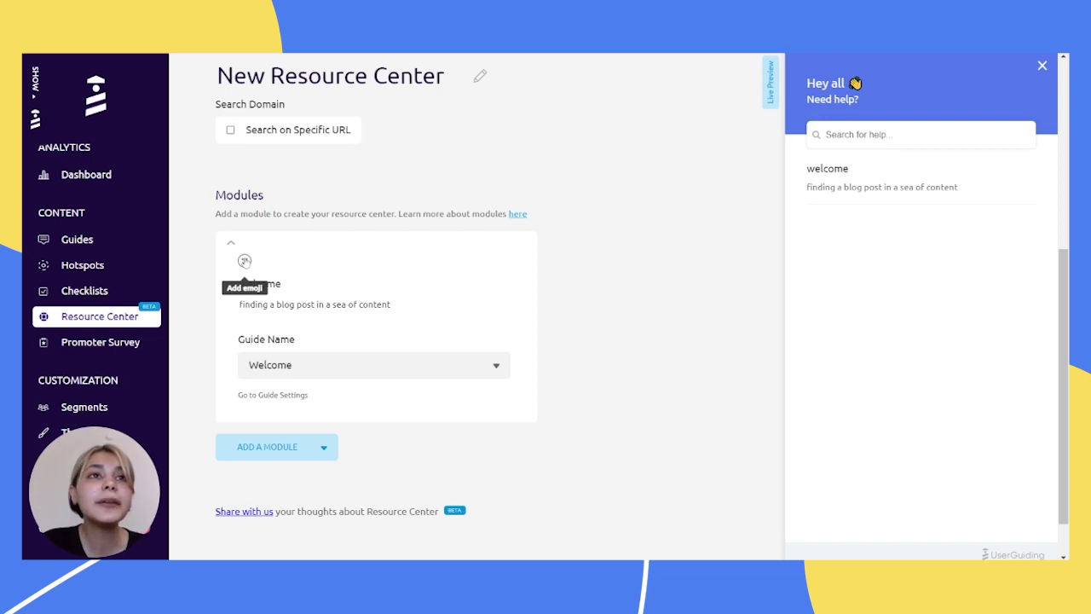
{"action": "left_click", "coordinate": [245, 261]}
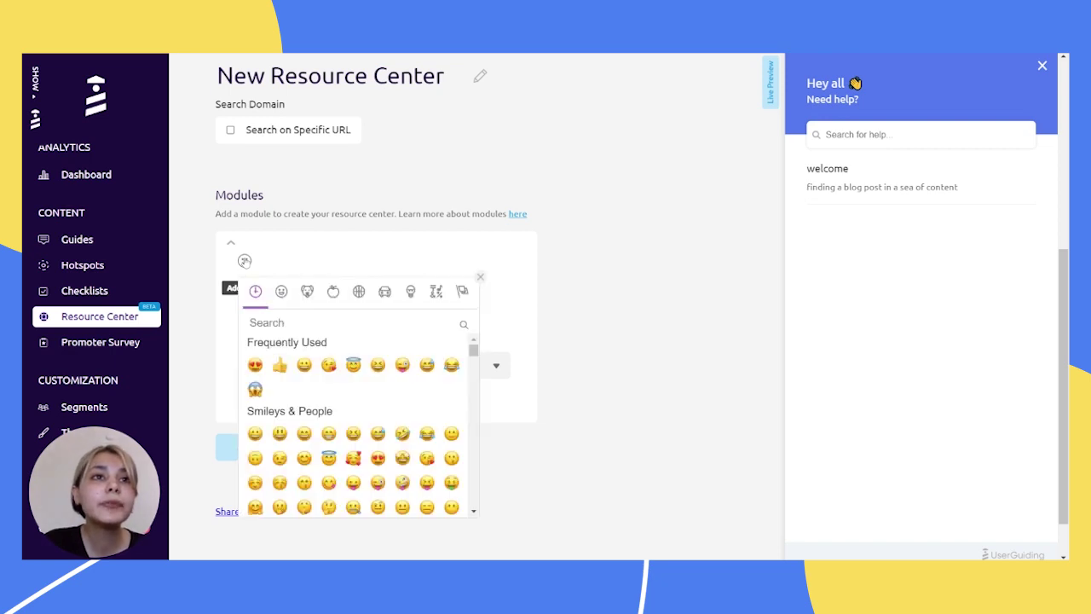
{"action": "left_click", "coordinate": [255, 364]}
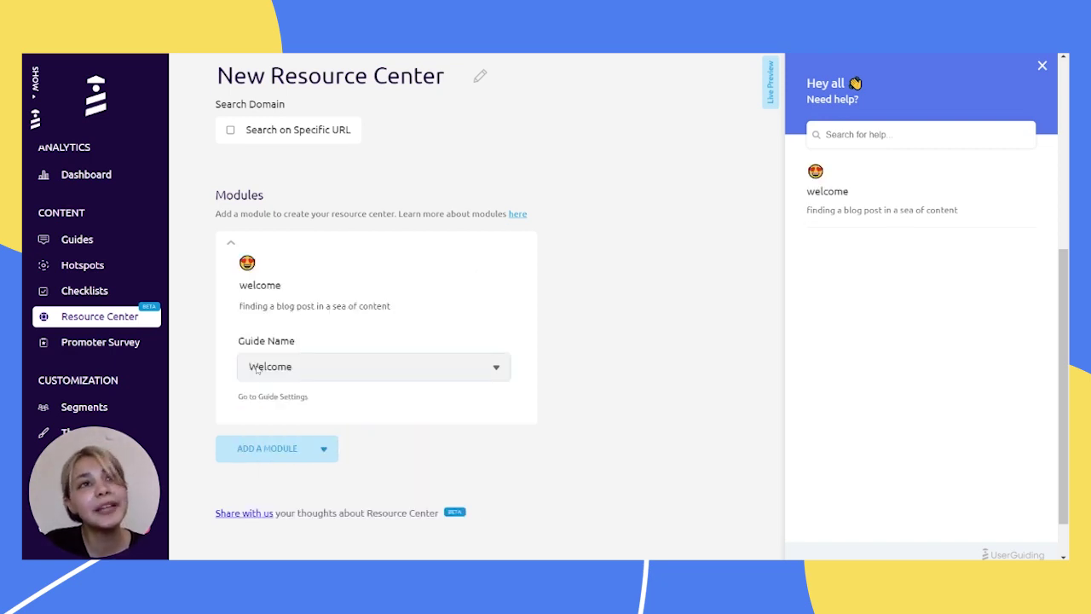
Add a Checklists module with header 'your checklist' and description 'essential guides'
{"action": "left_click", "coordinate": [294, 450]}
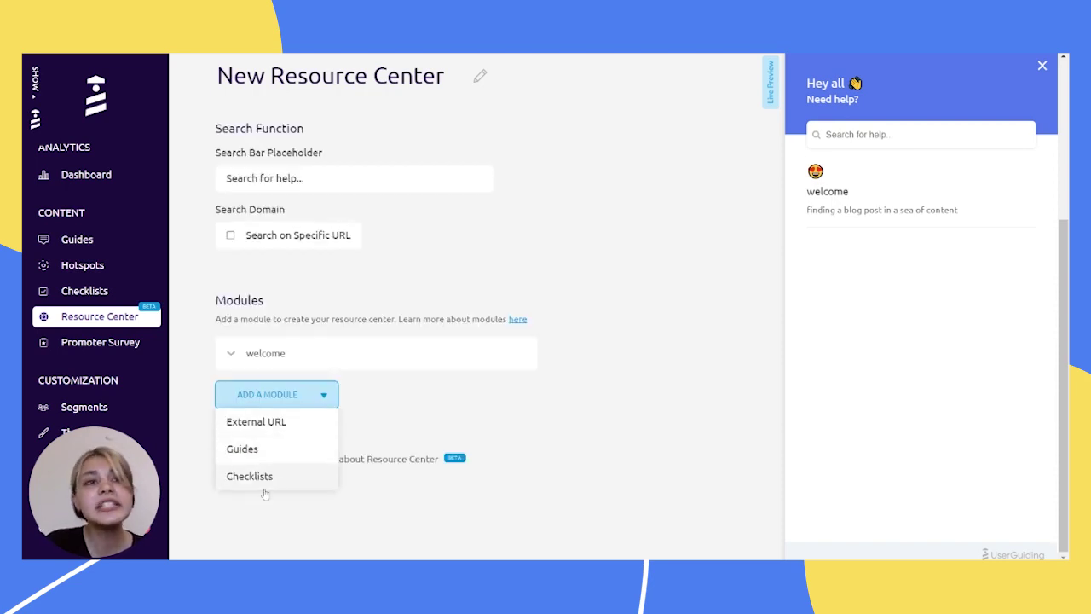
{"action": "left_click", "coordinate": [264, 482]}
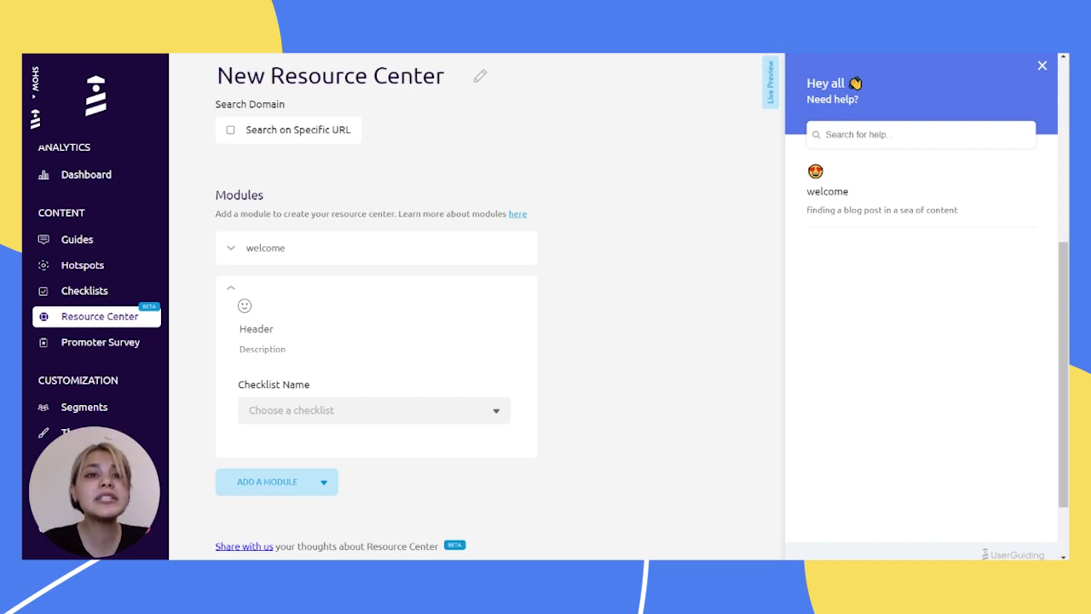
{"action": "type", "text": "your chec"}
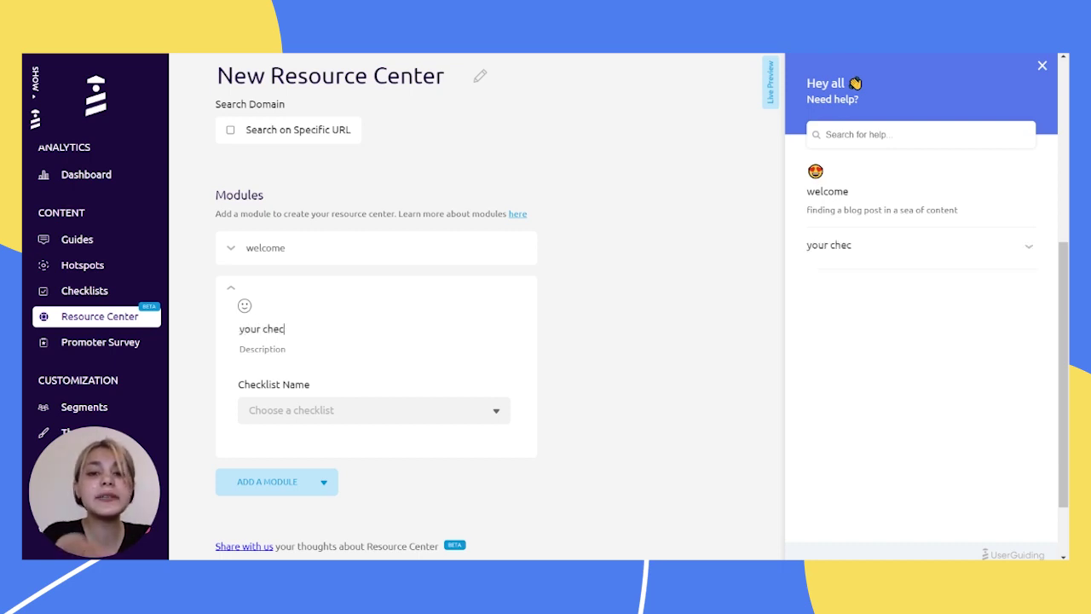
{"action": "type", "text": "klist"}
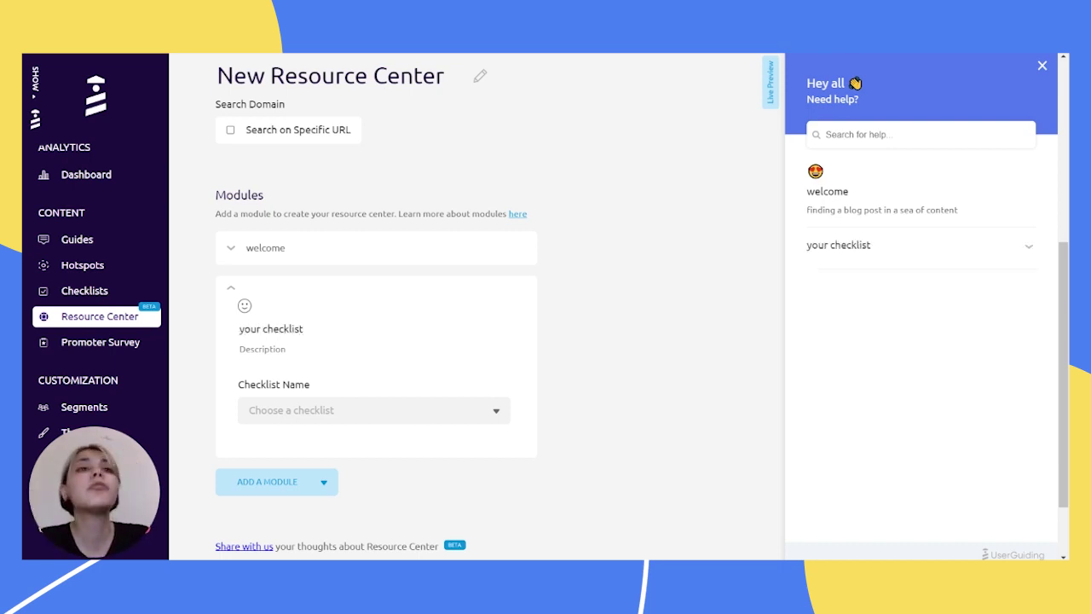
{"action": "left_click", "coordinate": [255, 351]}
{"action": "type", "text": "essential"}
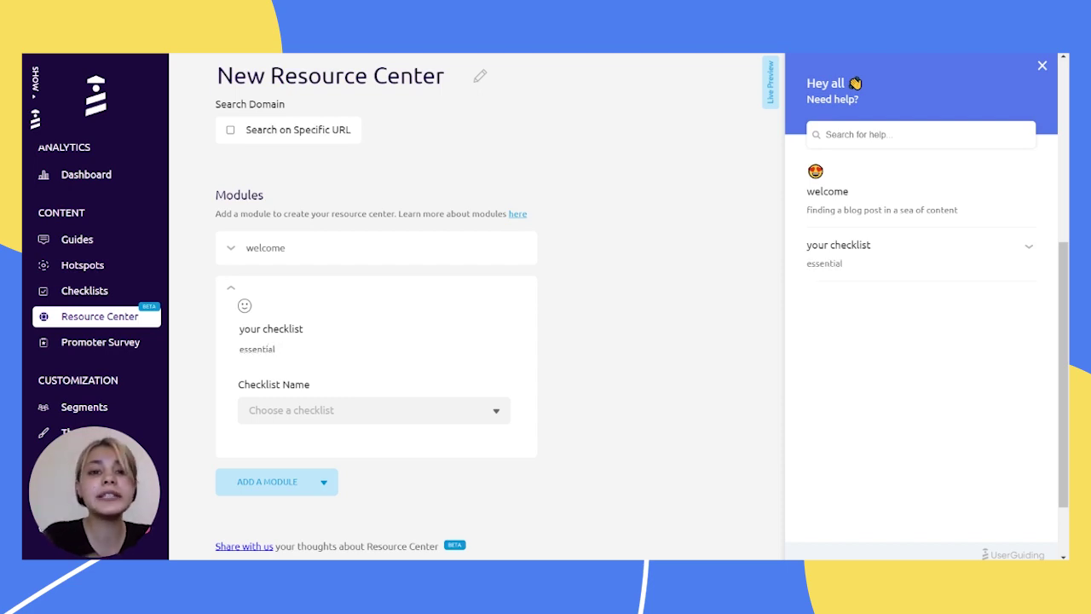
{"action": "type", "text": " guides"}
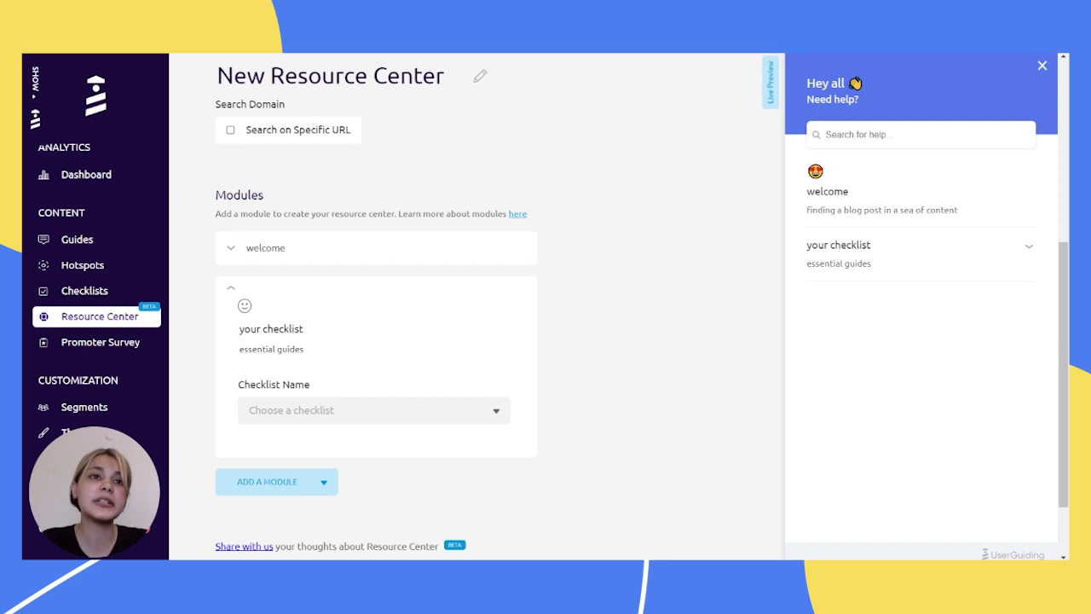
Link the Welcome checklist to this module and give it a halo emoji
{"action": "left_click", "coordinate": [324, 411]}
{"action": "left_click", "coordinate": [287, 471]}
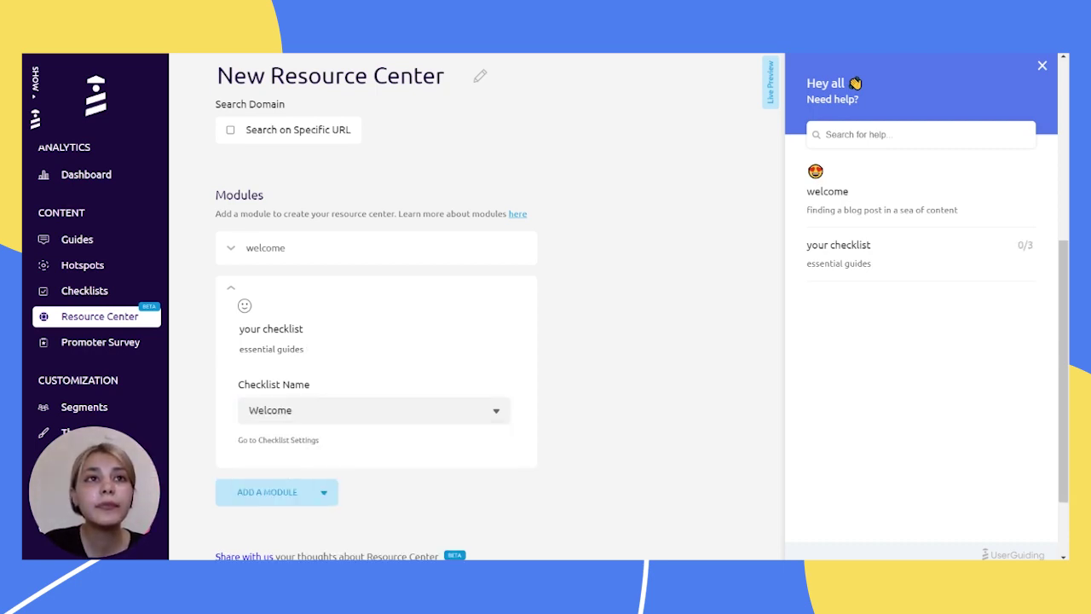
{"action": "left_click", "coordinate": [245, 305]}
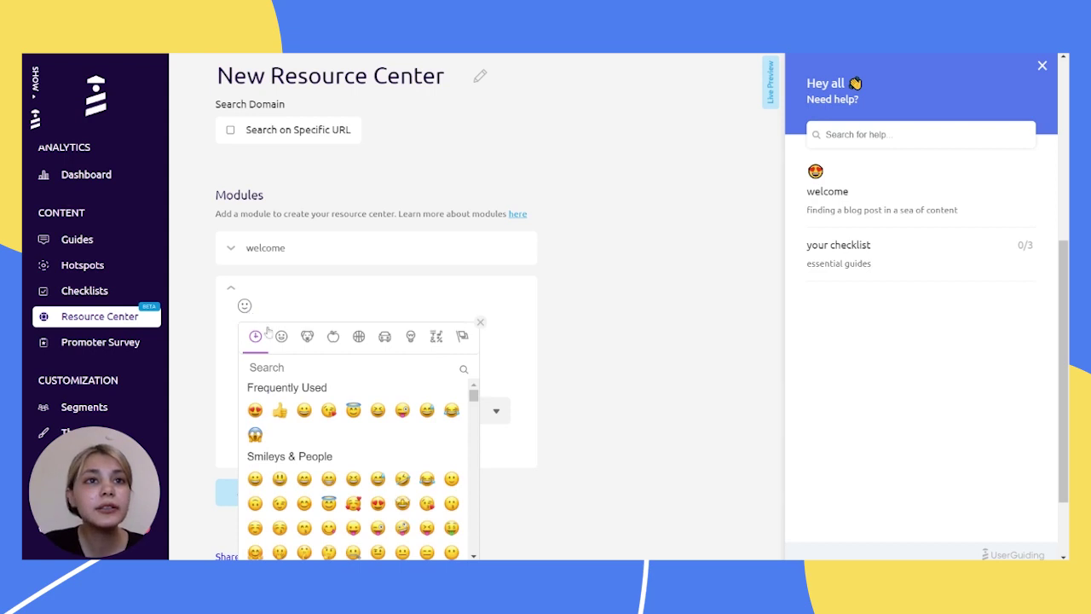
{"action": "left_click", "coordinate": [353, 410]}
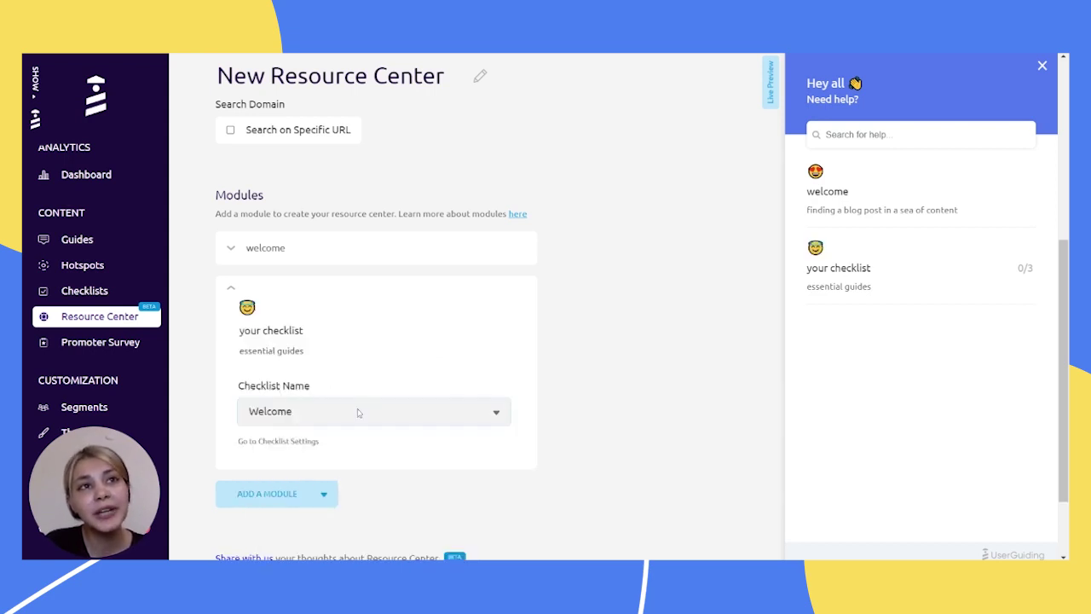
{"action": "scroll", "coordinate": [491, 327], "scroll_direction": "down", "scroll_amount": 1}
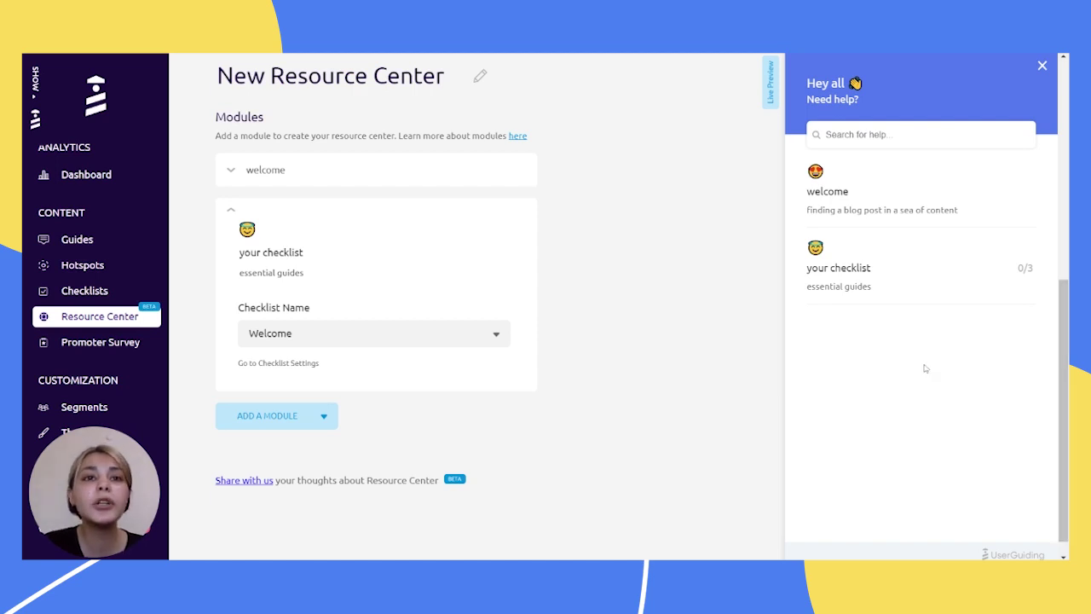
Add an External URL module 'check out our blog' described as 'the best user onboarding content out there'
{"action": "left_click", "coordinate": [296, 423]}
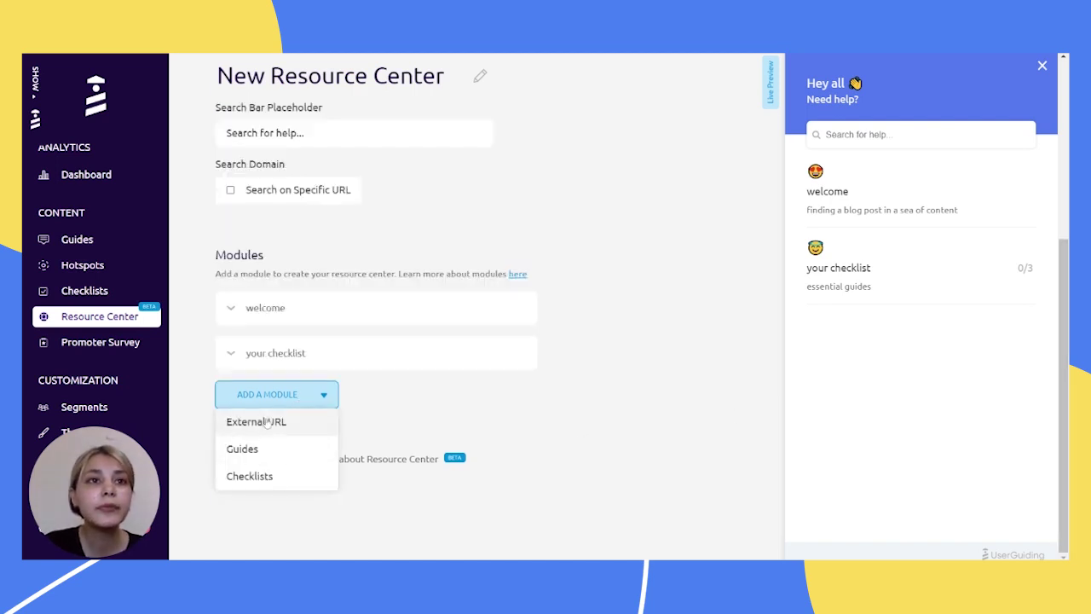
{"action": "left_click", "coordinate": [255, 422]}
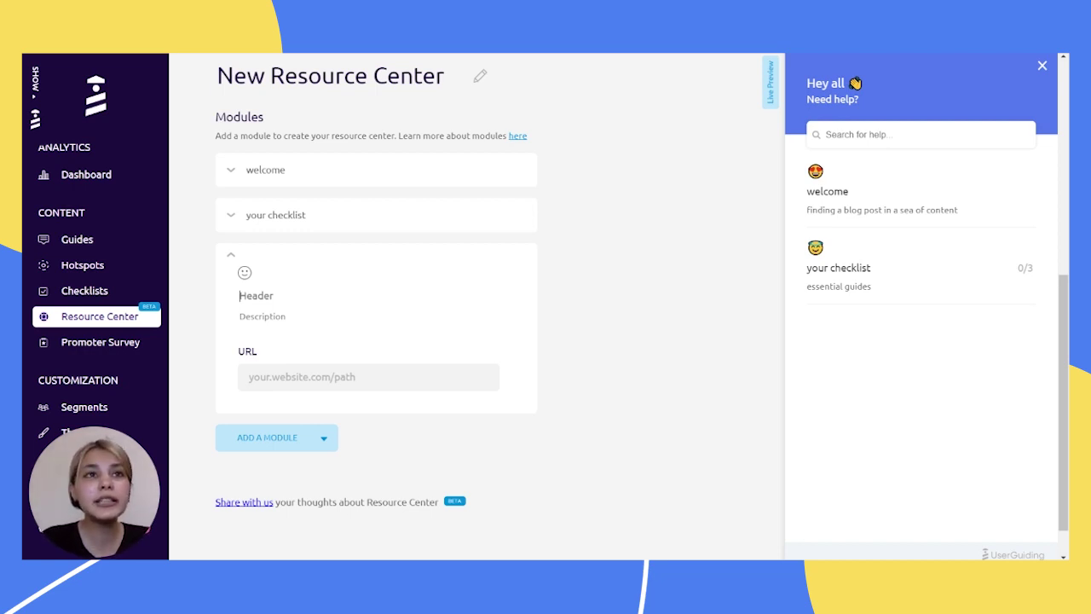
{"action": "type", "text": "check ou"}
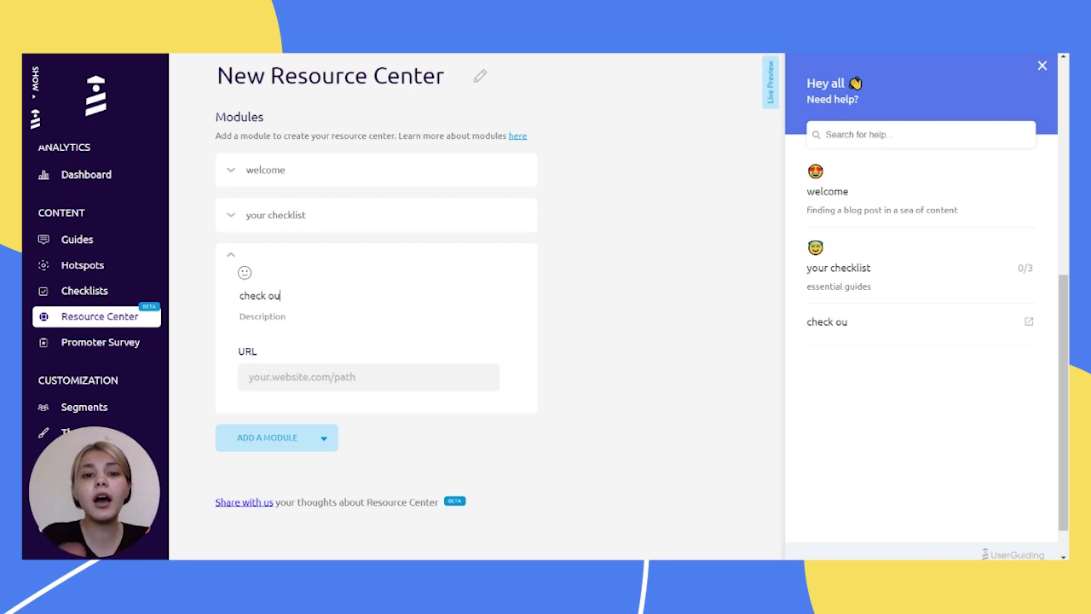
{"action": "type", "text": "t our blog"}
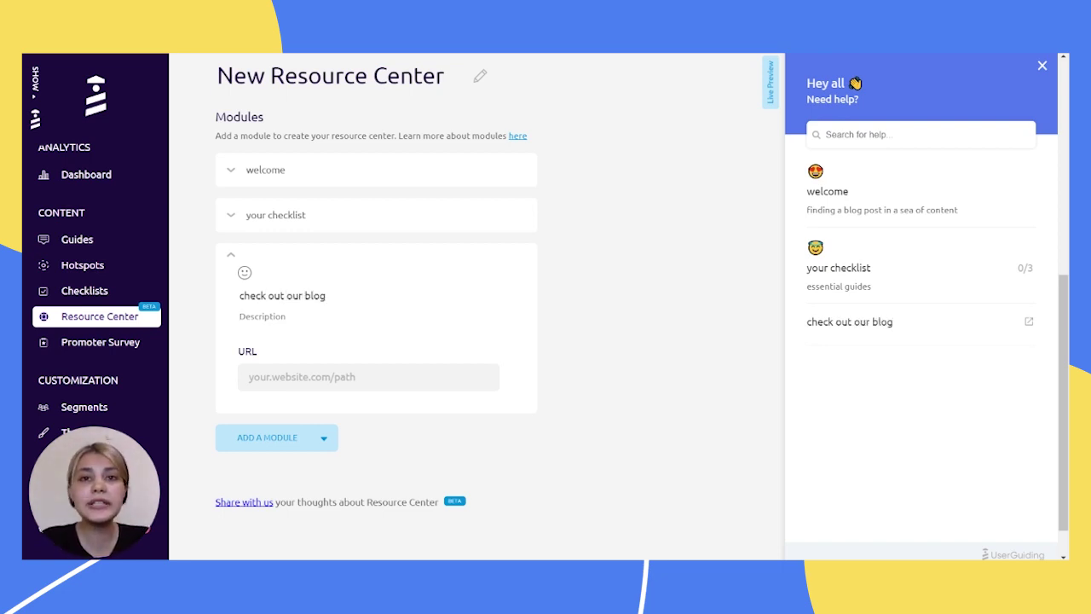
{"action": "type", "text": "the best y"}
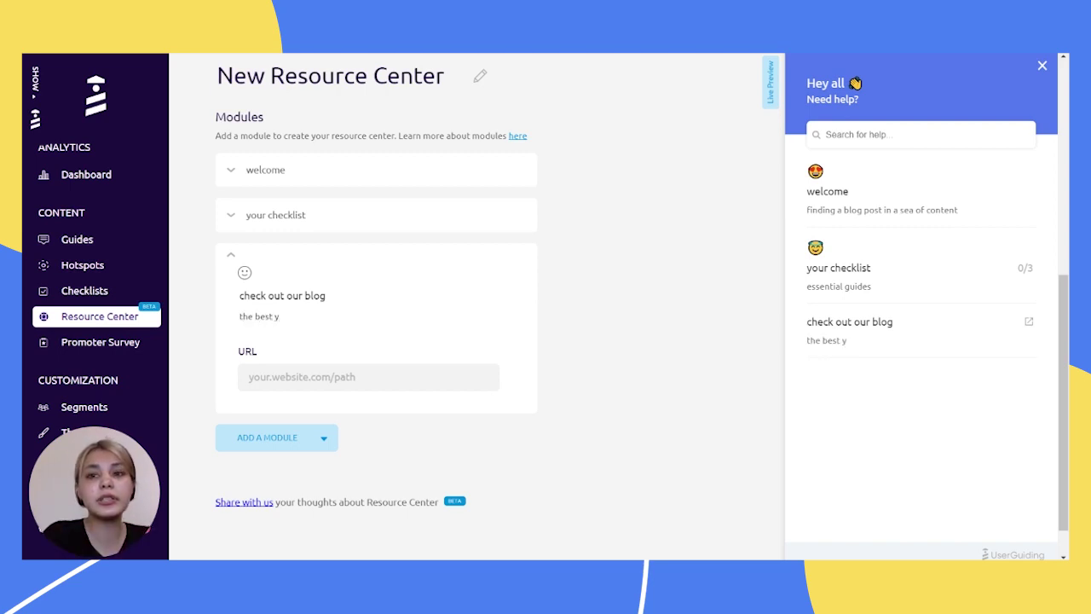
{"action": "key", "text": "BackSpace"}
{"action": "type", "text": "user"}
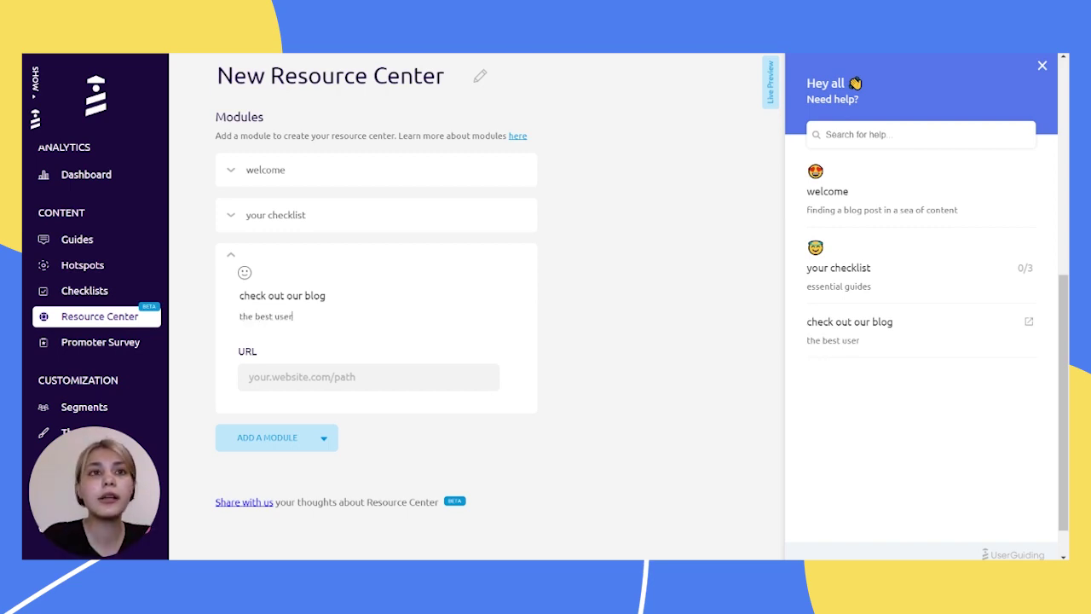
{"action": "type", "text": " onboardi"}
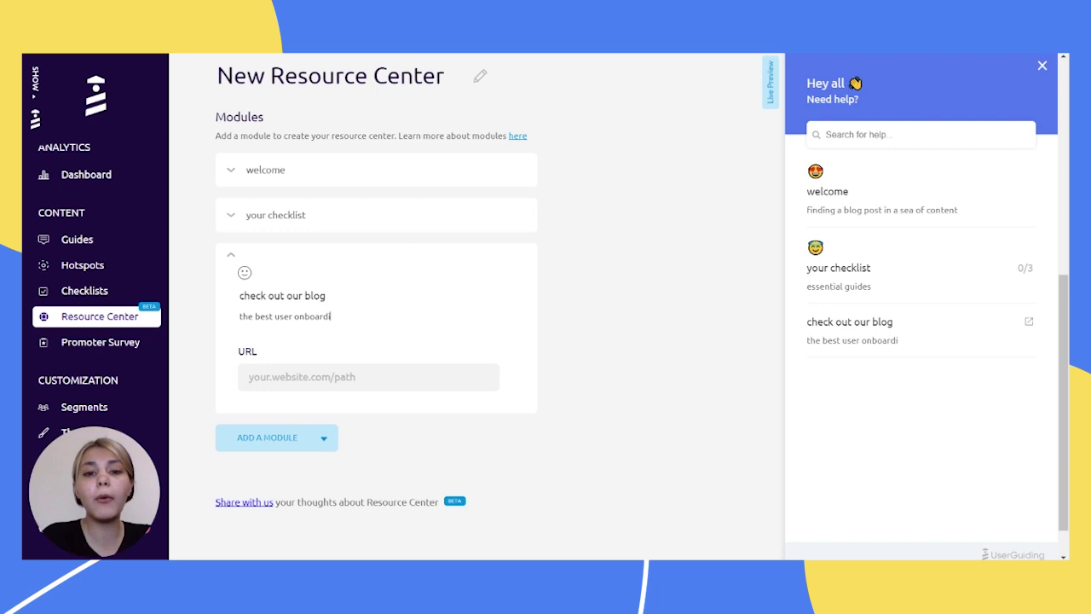
{"action": "type", "text": "ng con"}
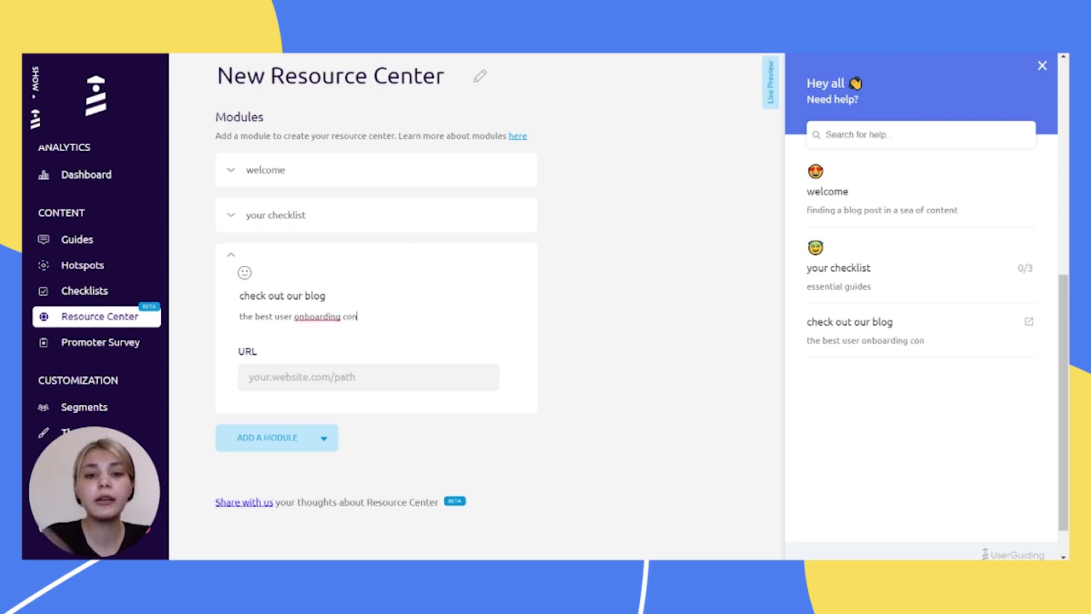
{"action": "type", "text": "tent out"}
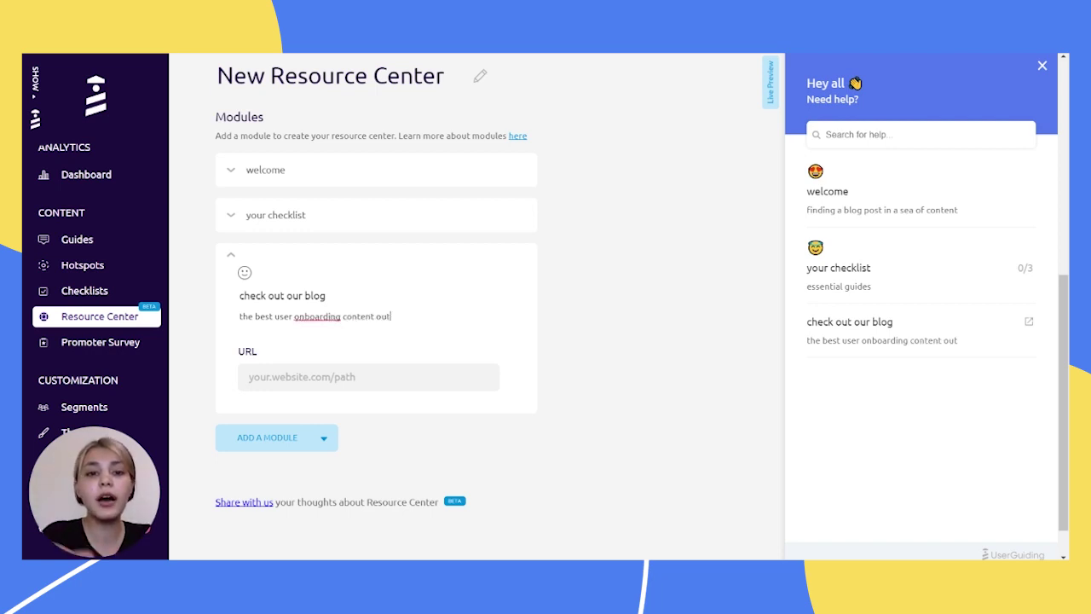
{"action": "type", "text": " there"}
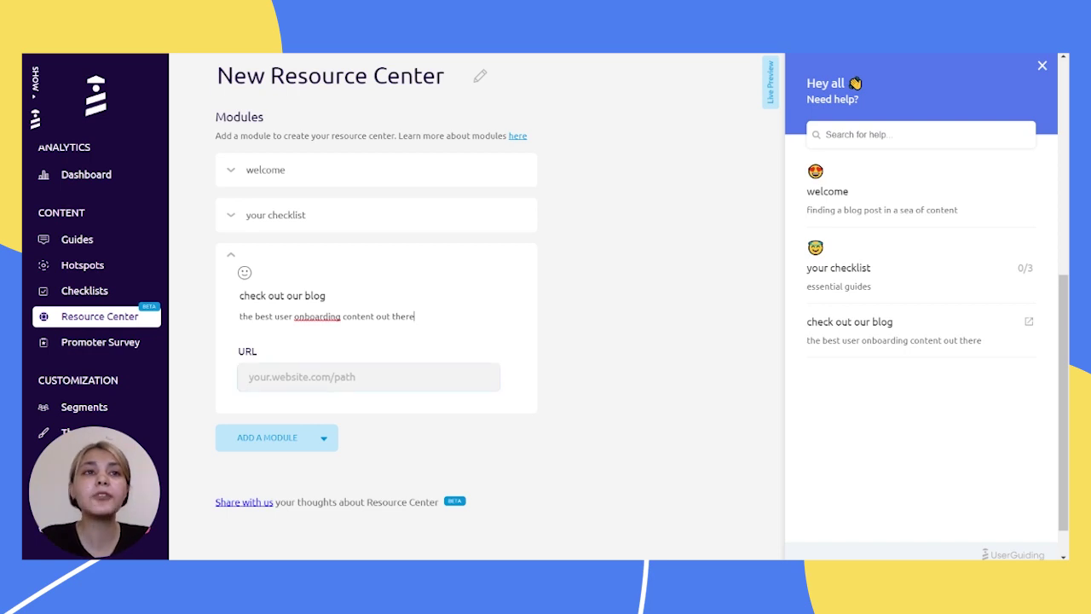
Point the link to userguiding.com/blog and use the book emoji as its icon
{"action": "left_click", "coordinate": [248, 377]}
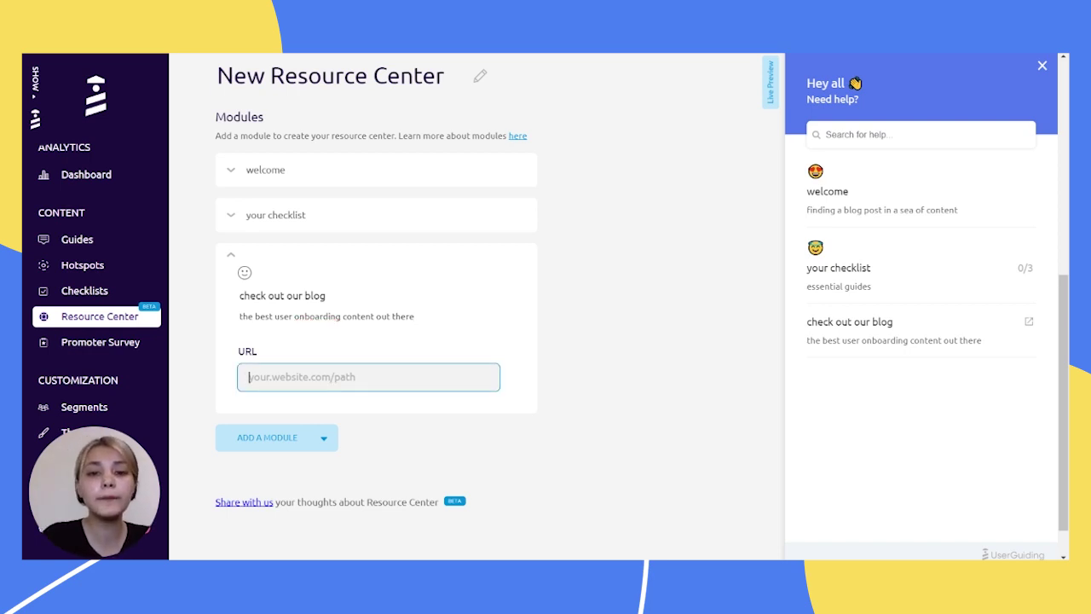
{"action": "type", "text": "userguiidn"}
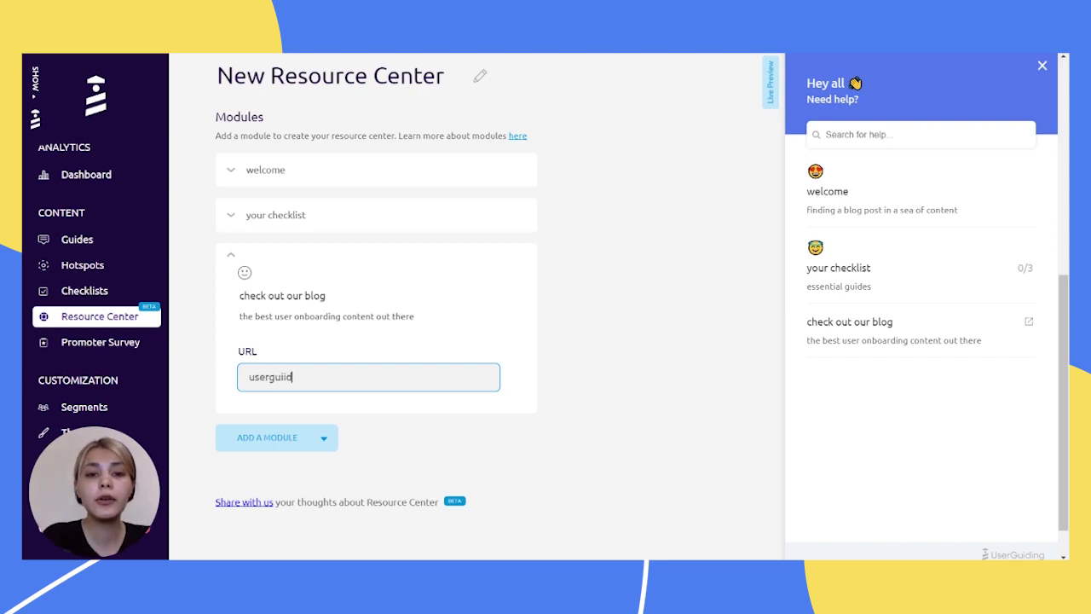
{"action": "key", "text": "BackSpace"}
{"action": "key", "text": "BackSpace"}
{"action": "key", "text": "BackSpace"}
{"action": "key", "text": "BackSpace"}
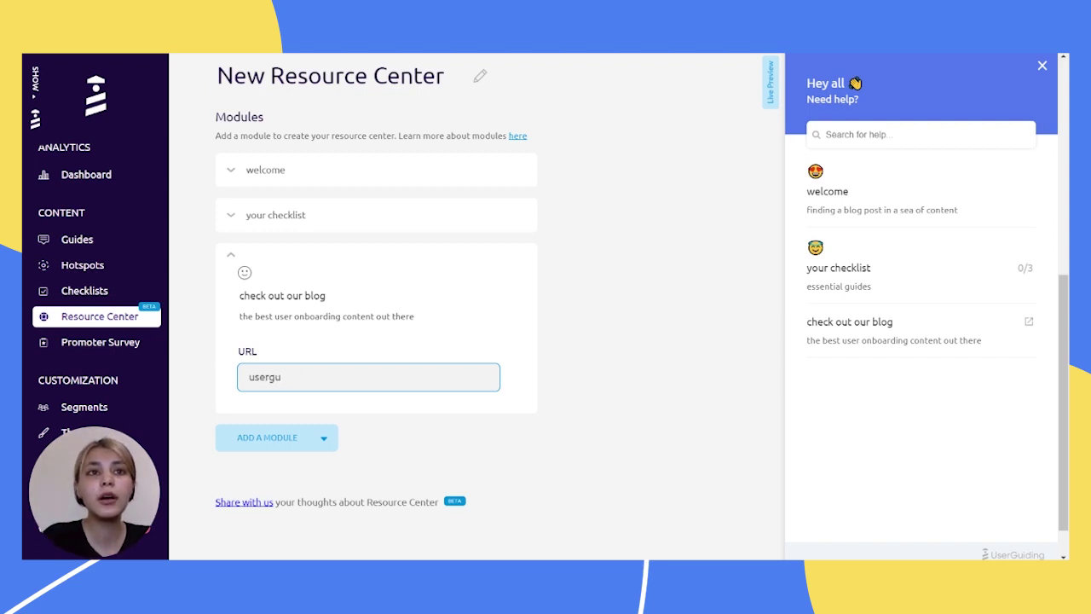
{"action": "type", "text": "iding.c"}
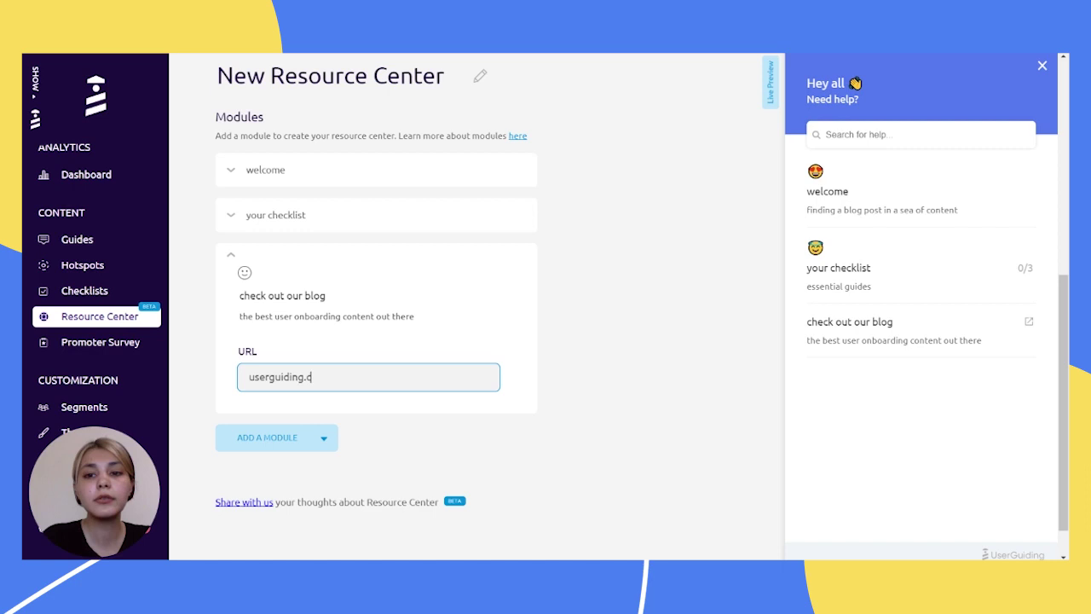
{"action": "type", "text": "om/b"}
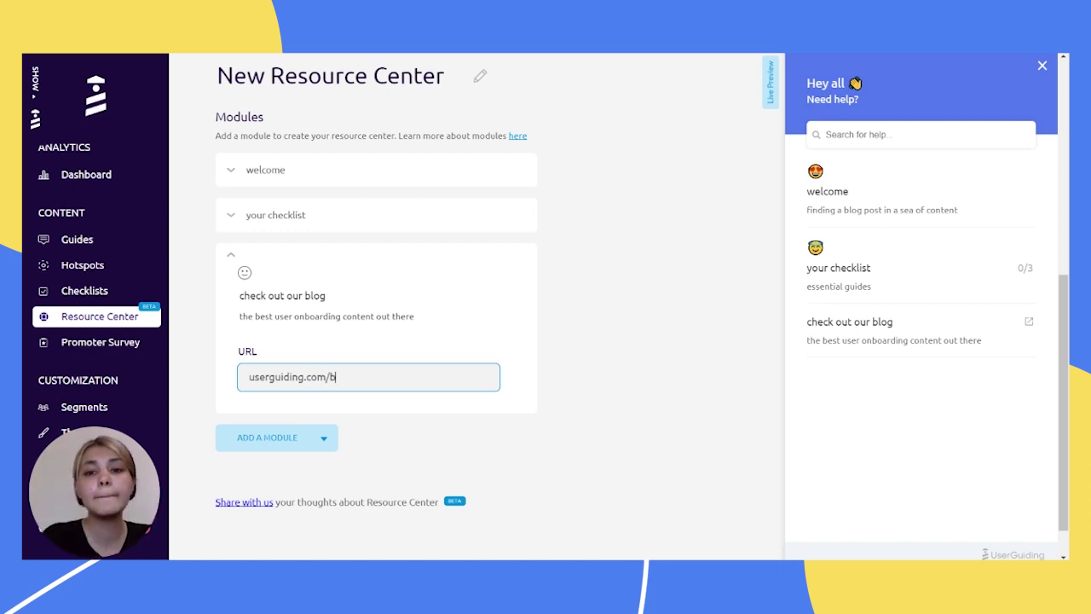
{"action": "type", "text": "log"}
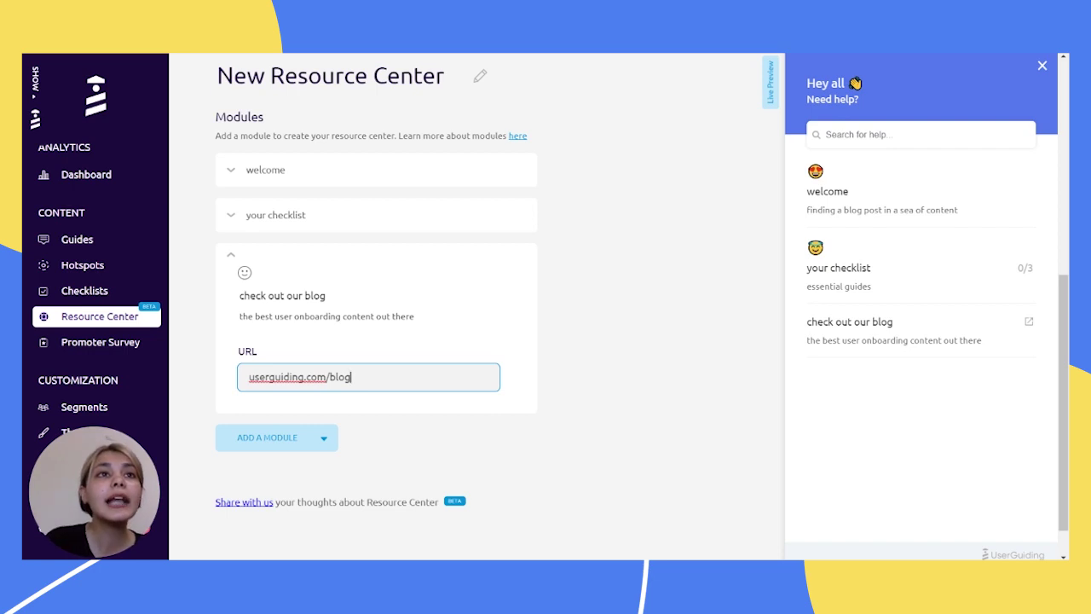
{"action": "left_click", "coordinate": [244, 273]}
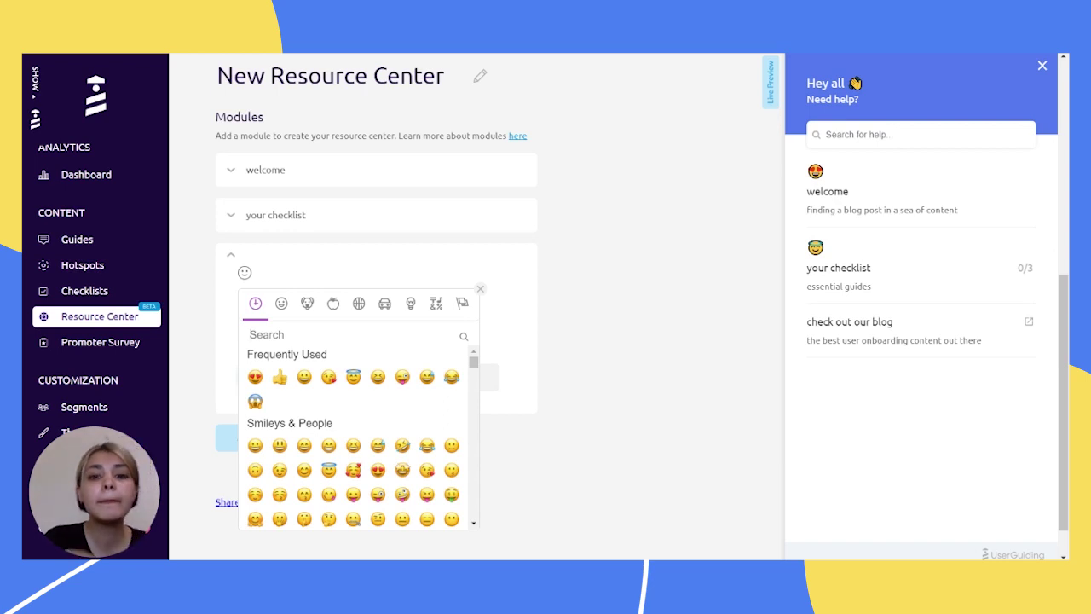
{"action": "type", "text": "book"}
{"action": "left_click", "coordinate": [261, 377]}
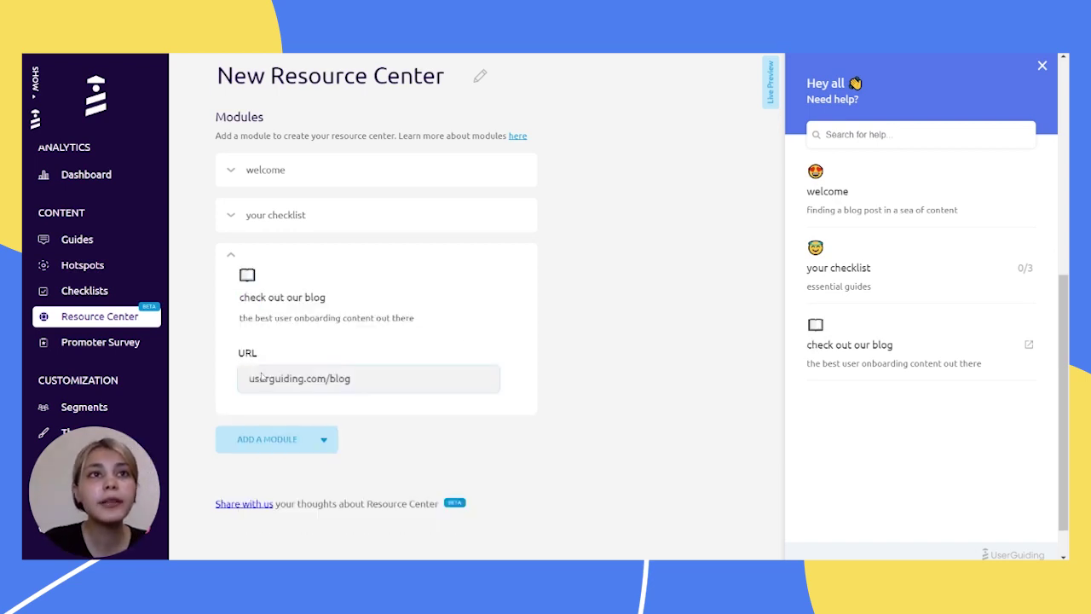
Enable Search on Specific URL, keeping In-Widget Display turned on
{"action": "scroll", "coordinate": [714, 251], "scroll_direction": "up", "scroll_amount": 5}
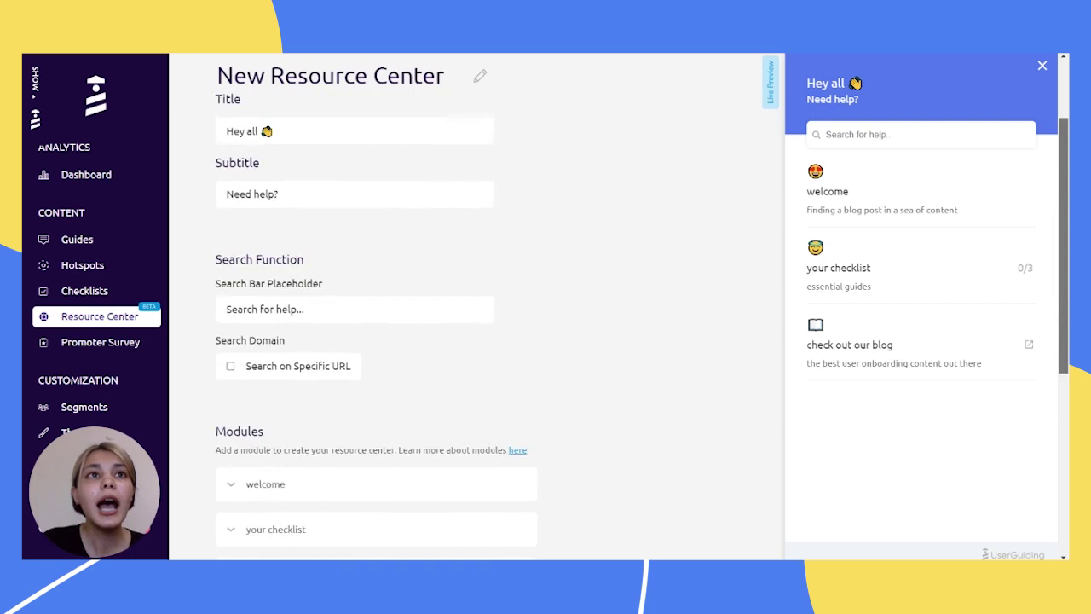
{"action": "scroll", "coordinate": [477, 323], "scroll_direction": "up", "scroll_amount": 1}
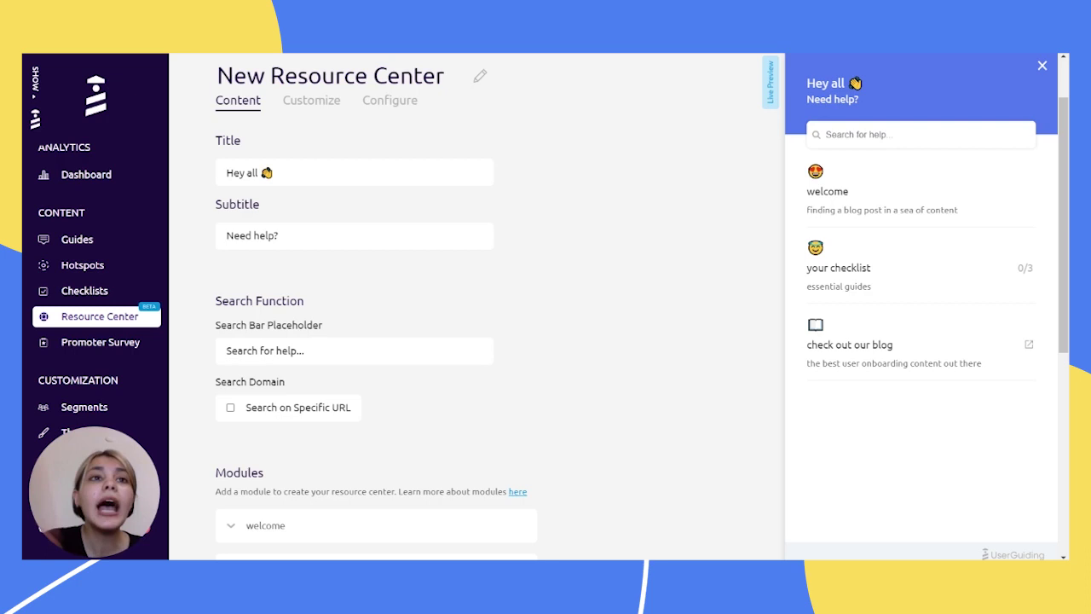
{"action": "left_click", "coordinate": [263, 408]}
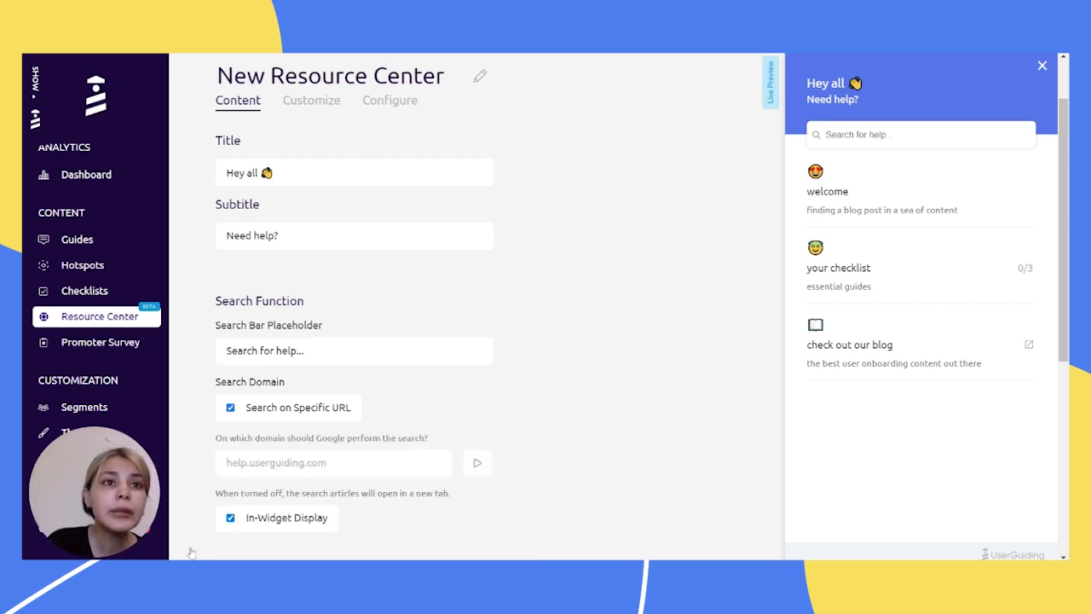
{"action": "left_click", "coordinate": [243, 521]}
{"action": "left_click", "coordinate": [243, 524]}
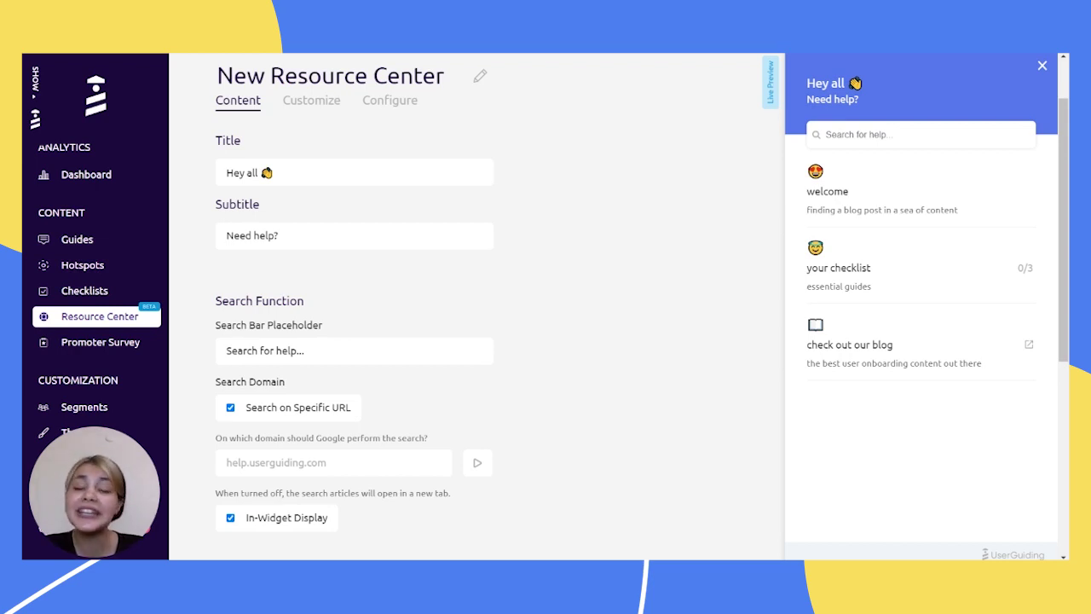
Enter help.userguiding.com as the search domain
{"action": "left_click", "coordinate": [247, 463]}
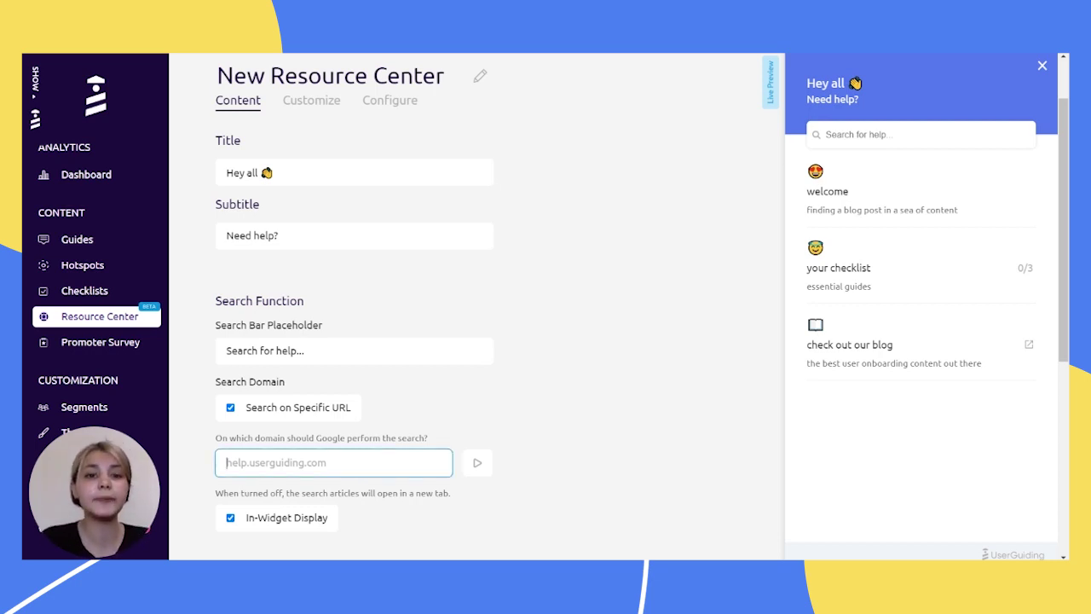
{"action": "type", "text": "help."}
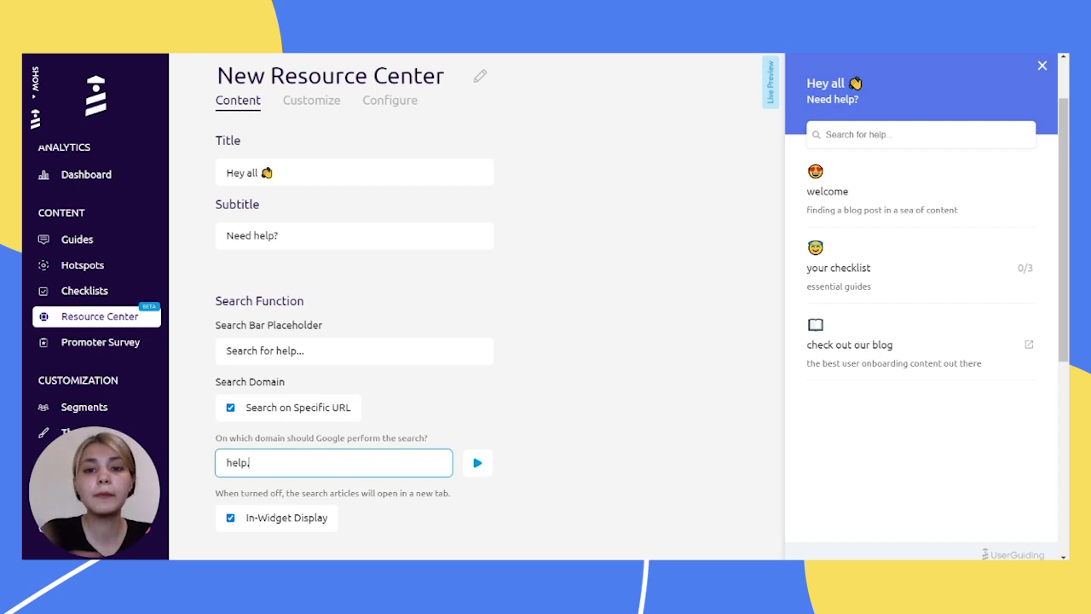
{"action": "type", "text": "userguiing"}
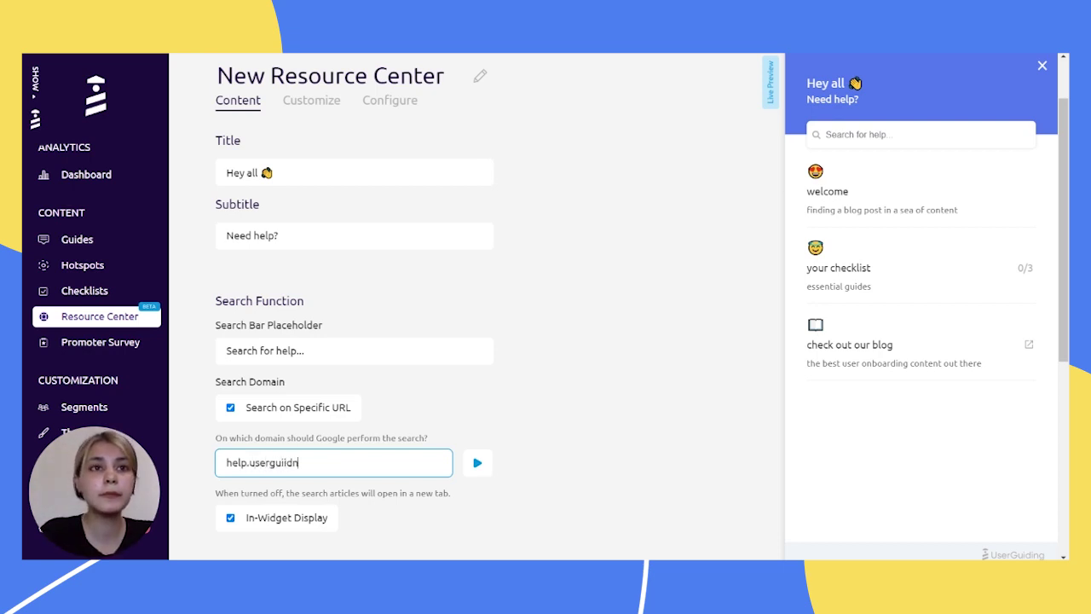
{"action": "key", "text": "BackSpace"}
{"action": "key", "text": "BackSpace"}
{"action": "key", "text": "BackSpace"}
{"action": "type", "text": "ding.com"}
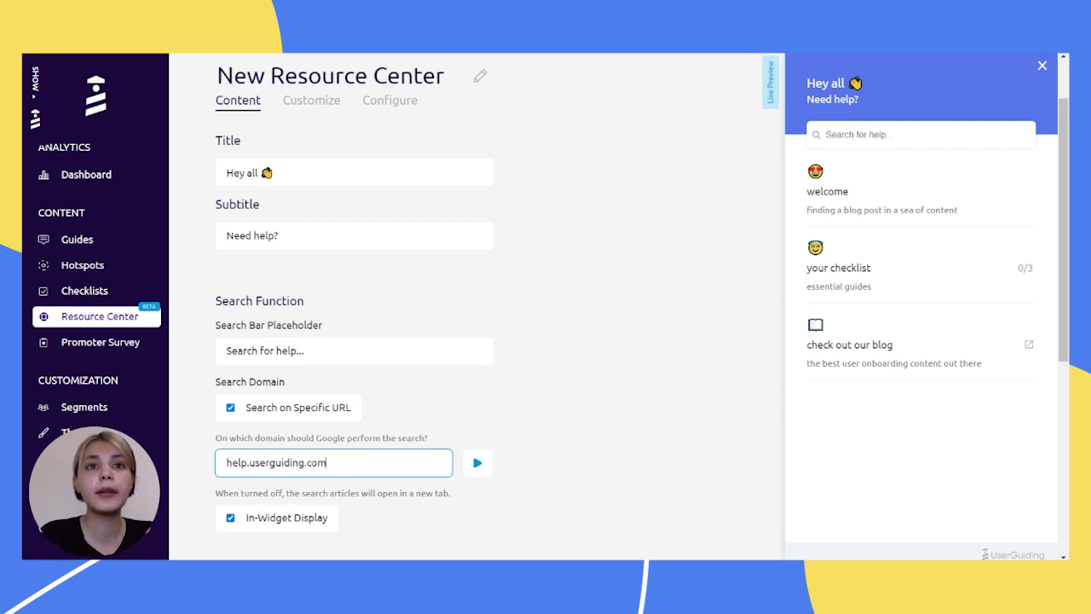
Load help.userguiding.com in the live preview and scroll through its Getting Started, Guides and Hotspots collections
{"action": "left_click", "coordinate": [477, 462]}
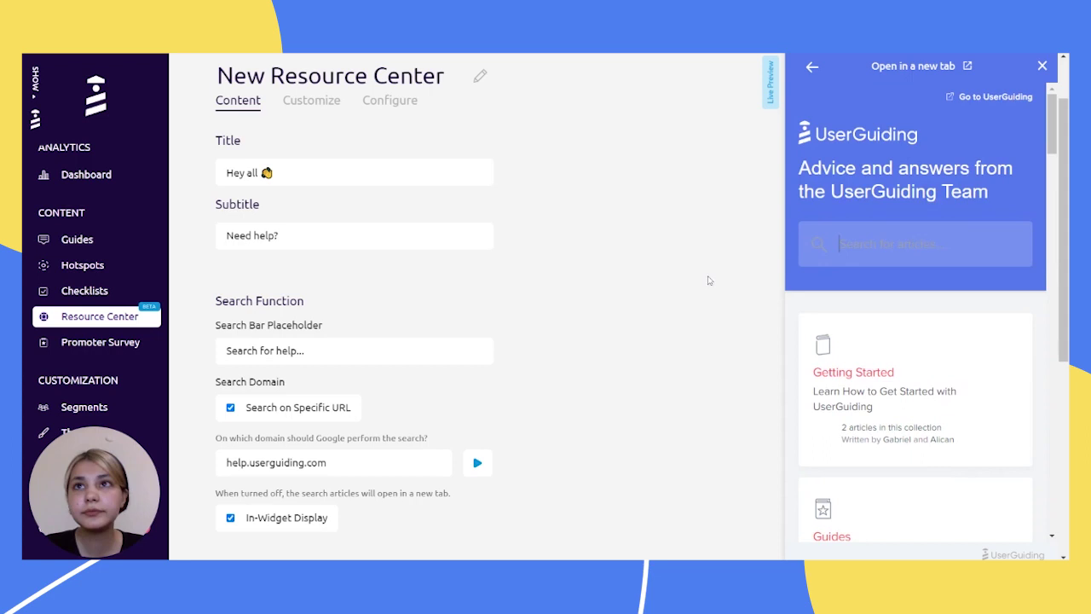
{"action": "scroll", "coordinate": [1054, 148], "scroll_direction": "down", "scroll_amount": 3}
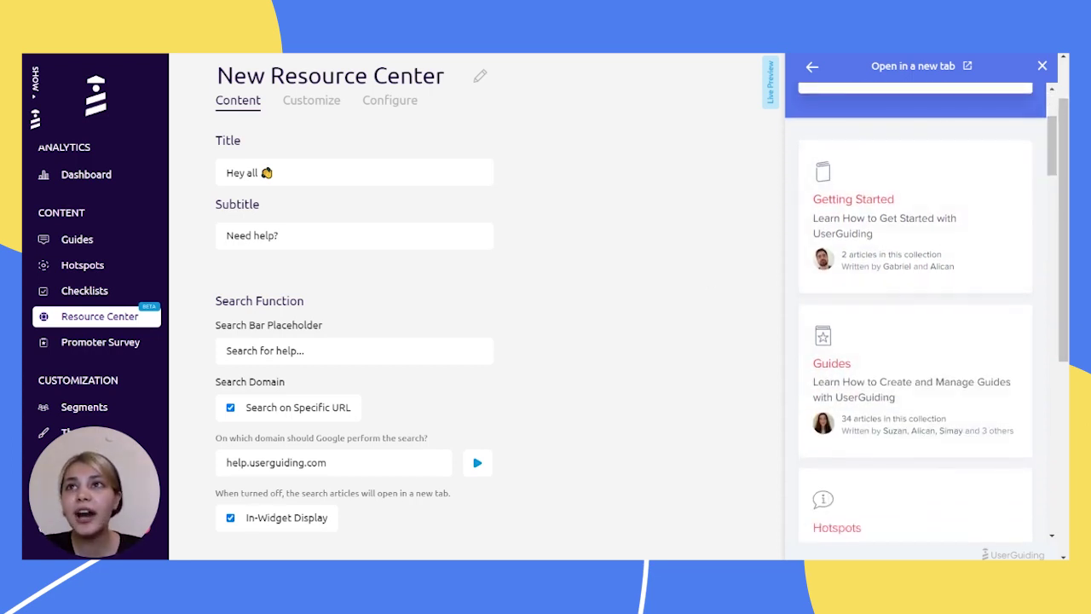
{"action": "scroll", "coordinate": [1051, 145], "scroll_direction": "down", "scroll_amount": 3}
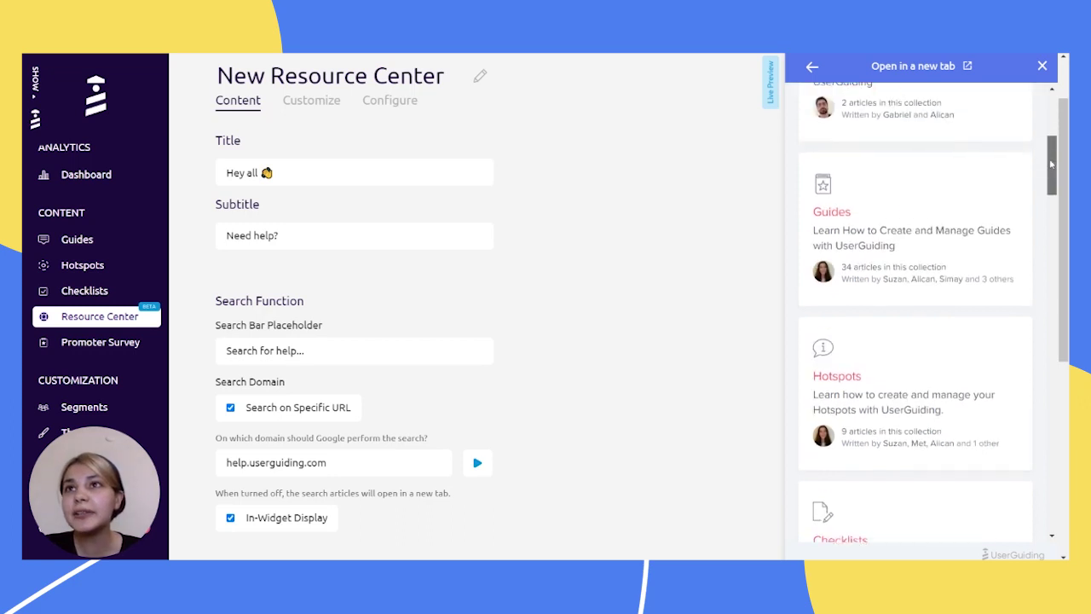
{"action": "scroll", "coordinate": [826, 408], "scroll_direction": "up", "scroll_amount": 5}
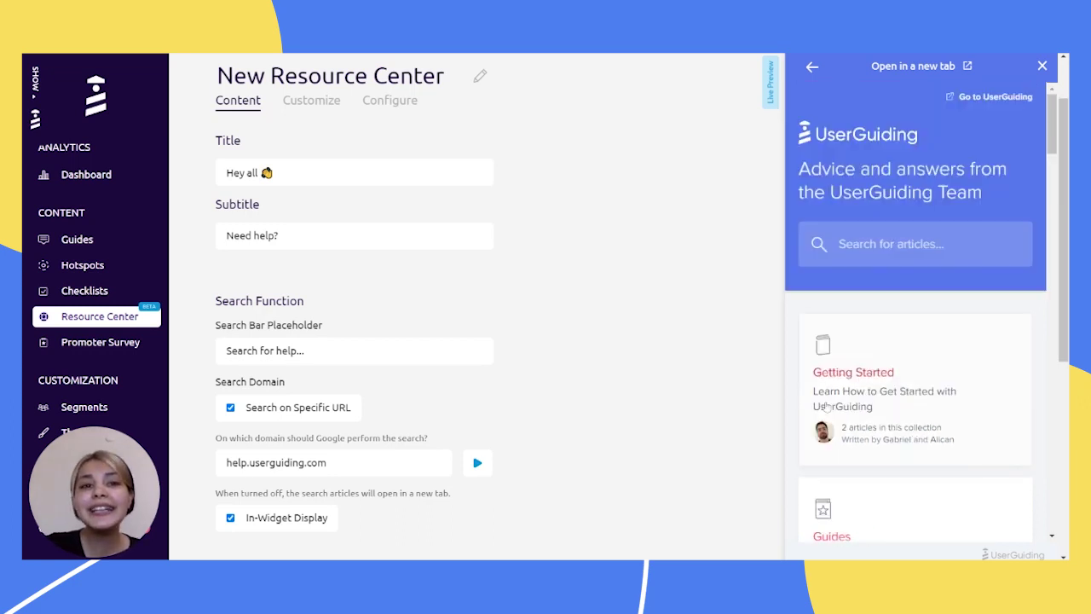